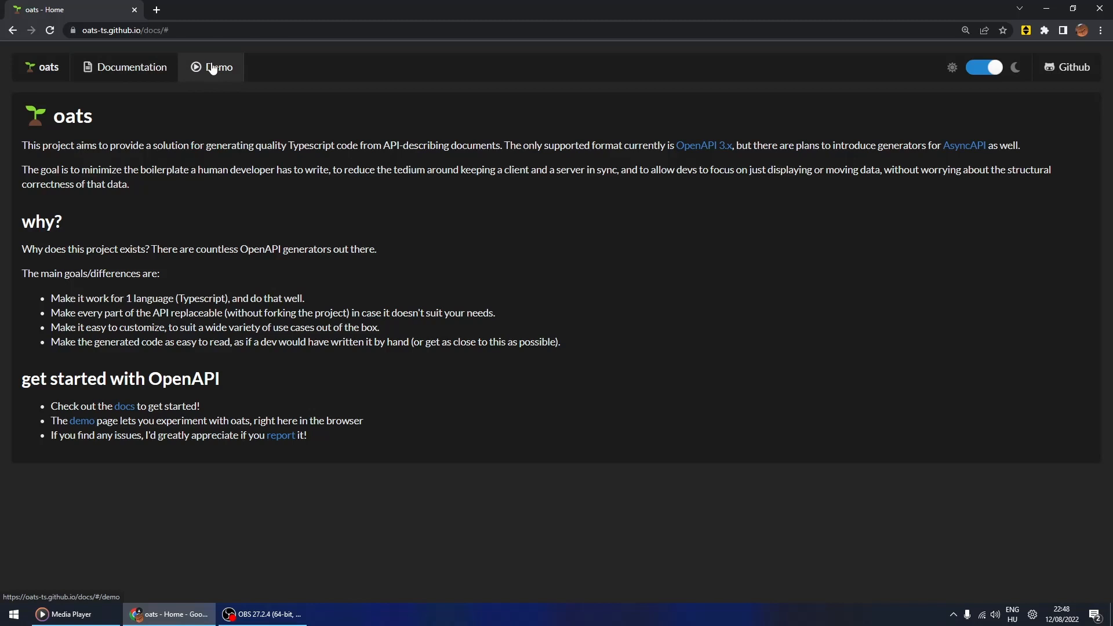
Open the oats demo page and display the configuration of its generator input
{"action": "left_click", "coordinate": [212, 68]}
{"action": "left_click_drag", "start_coordinate": [209, 34], "coordinate": [84, 51]}
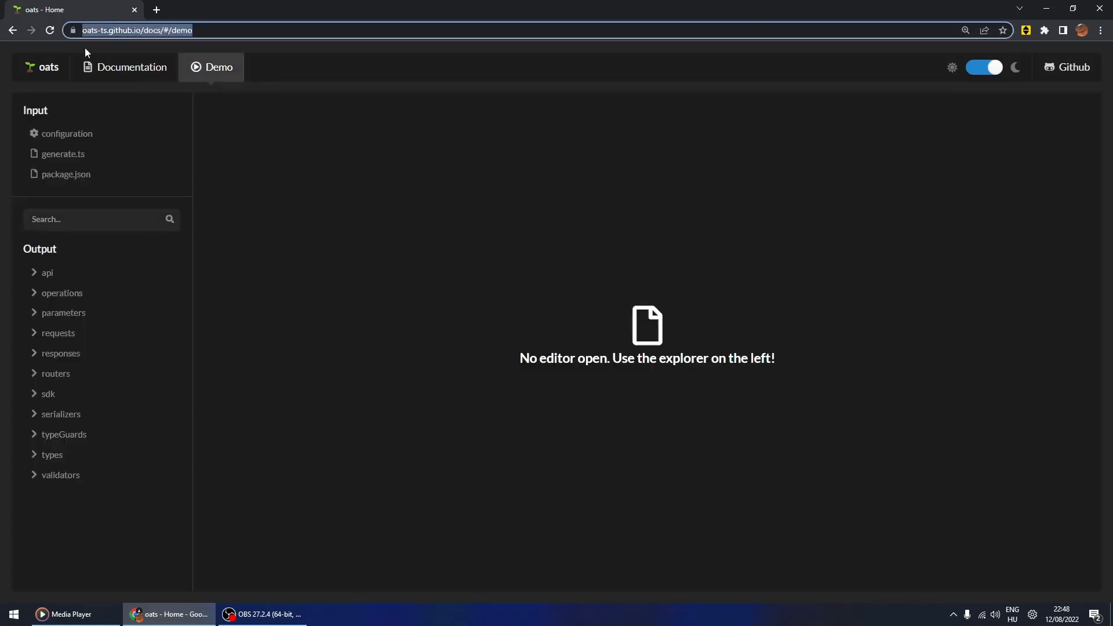
{"action": "left_click", "coordinate": [246, 277]}
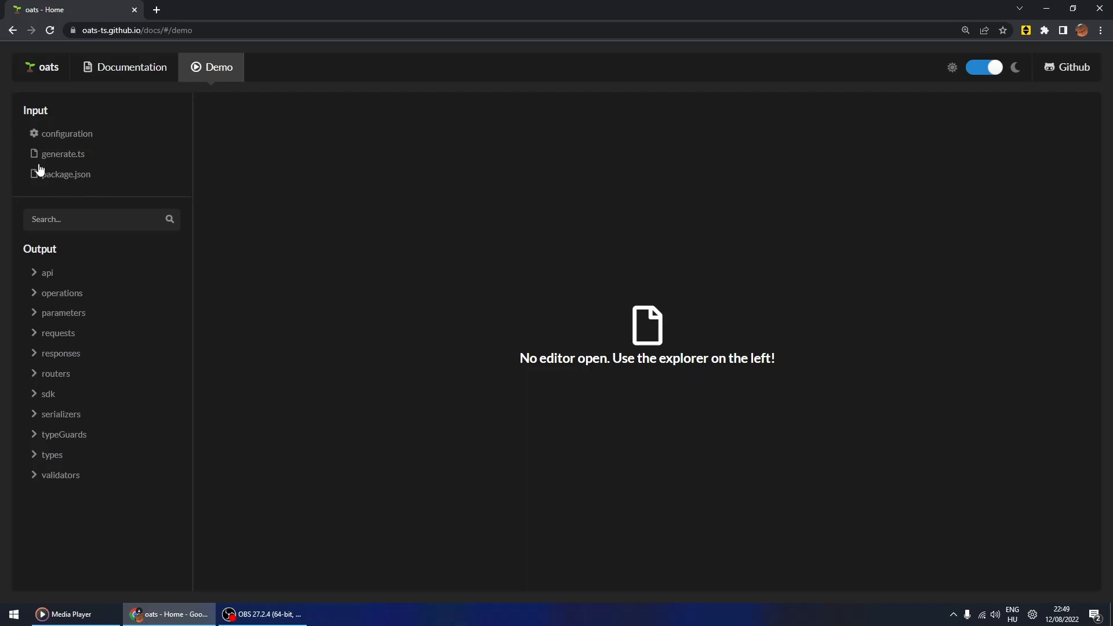
{"action": "left_click", "coordinate": [83, 134]}
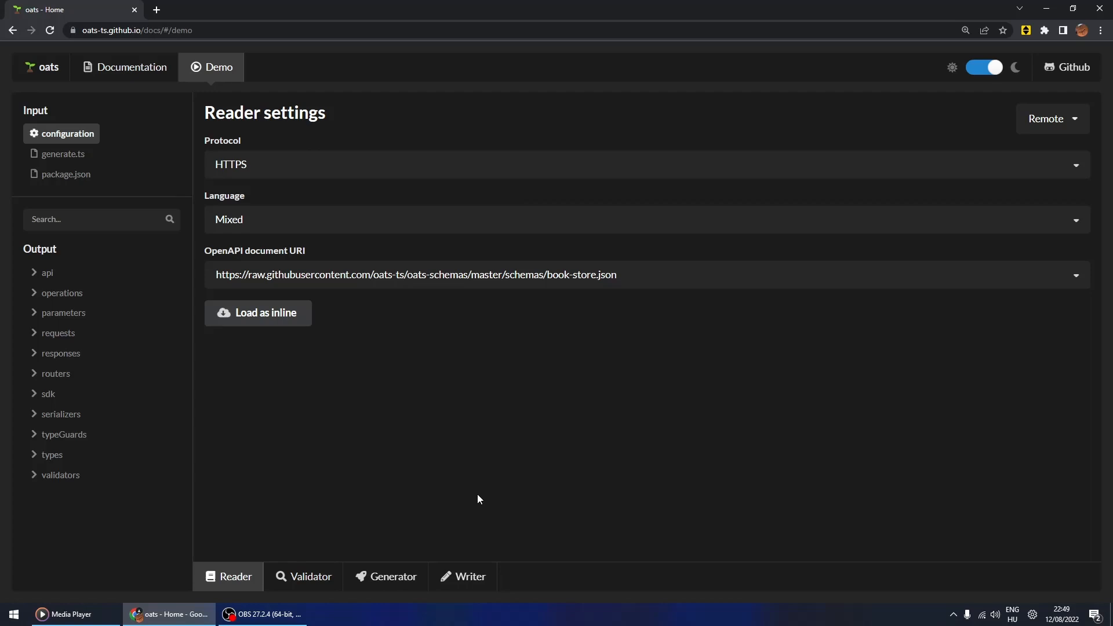
Examine the reader's available options for source, protocol, language and OpenAPI document URI
{"action": "left_click", "coordinate": [1047, 119]}
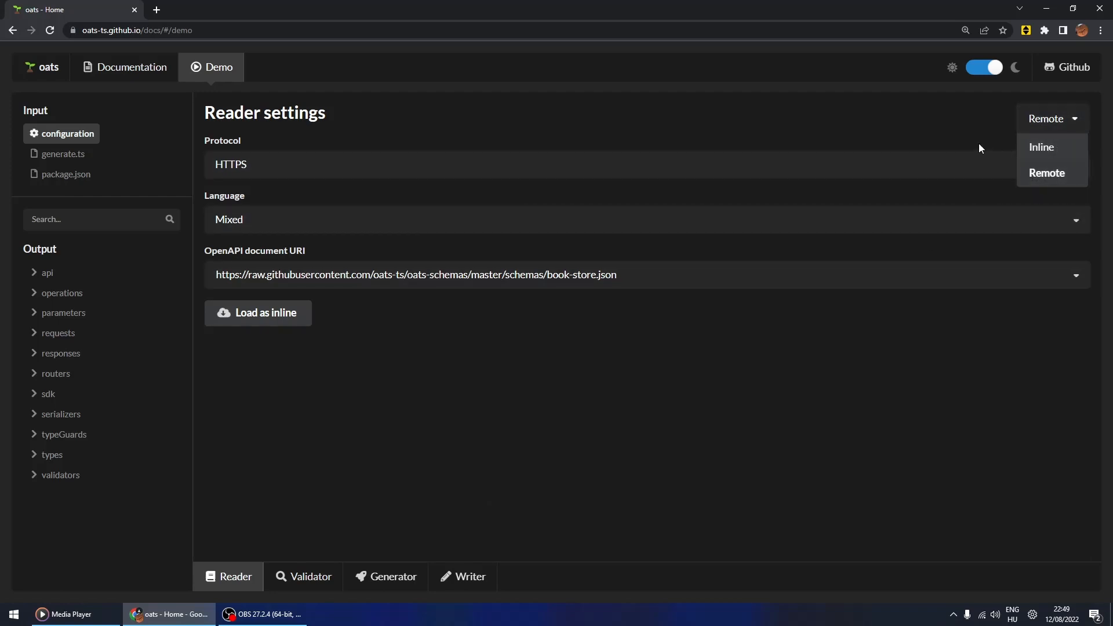
{"action": "left_click", "coordinate": [891, 126]}
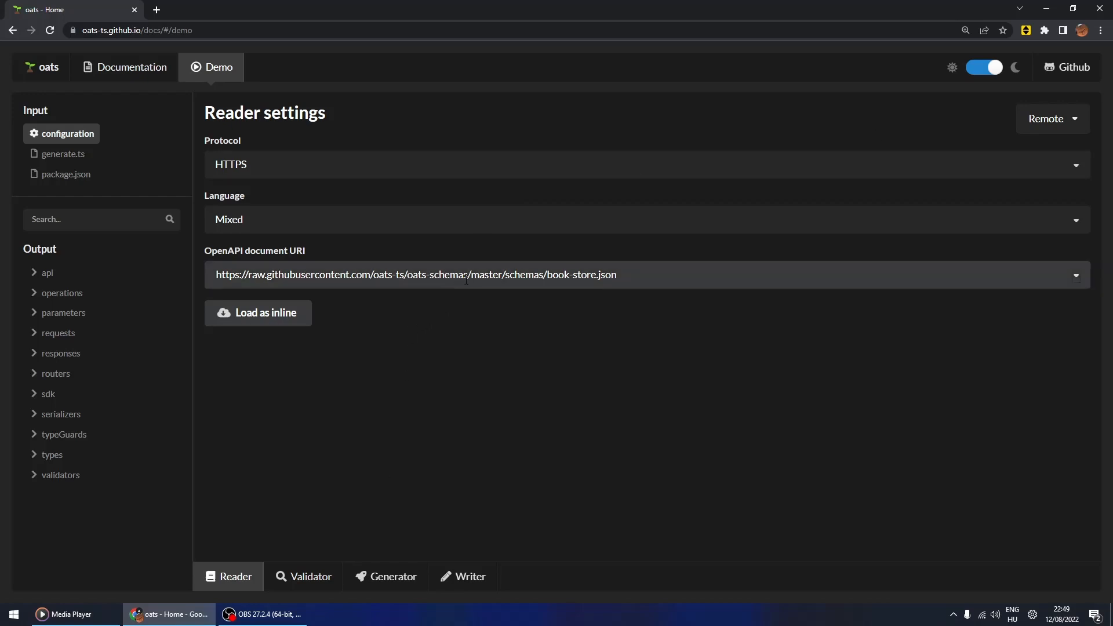
{"action": "left_click", "coordinate": [279, 173]}
{"action": "left_click", "coordinate": [278, 189]}
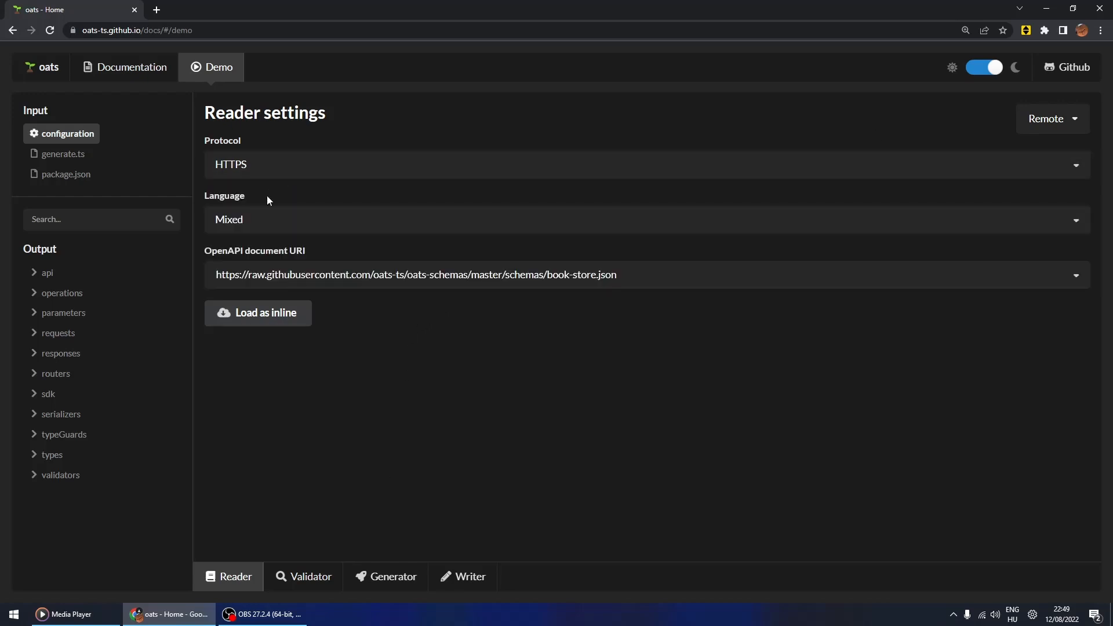
{"action": "left_click", "coordinate": [263, 226]}
{"action": "left_click", "coordinate": [263, 227]}
{"action": "left_click", "coordinate": [389, 282]}
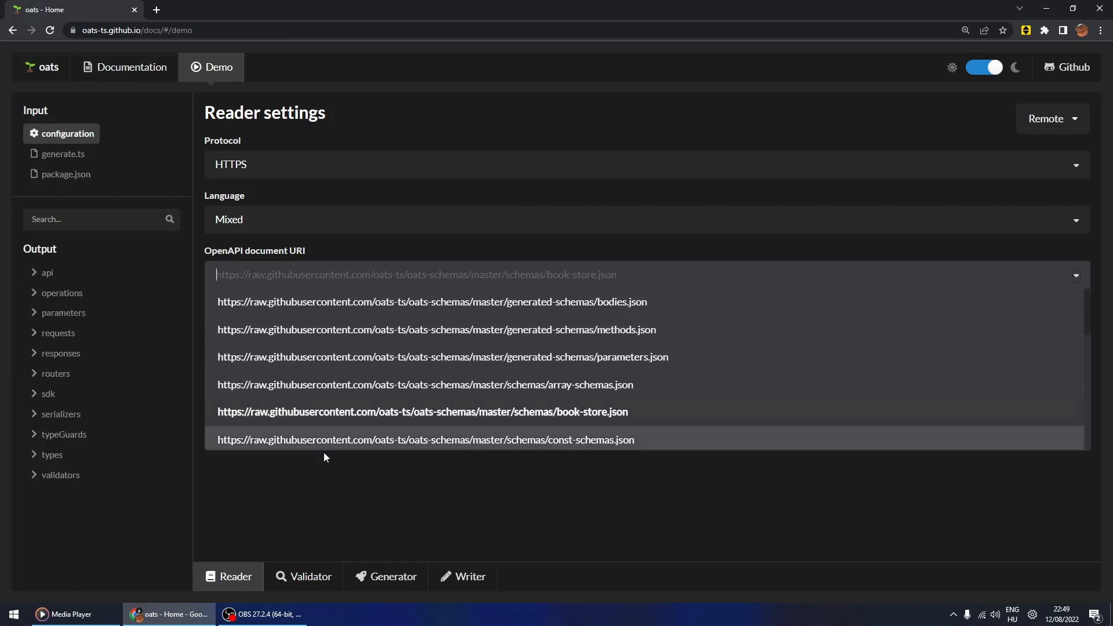
{"action": "left_click", "coordinate": [318, 485]}
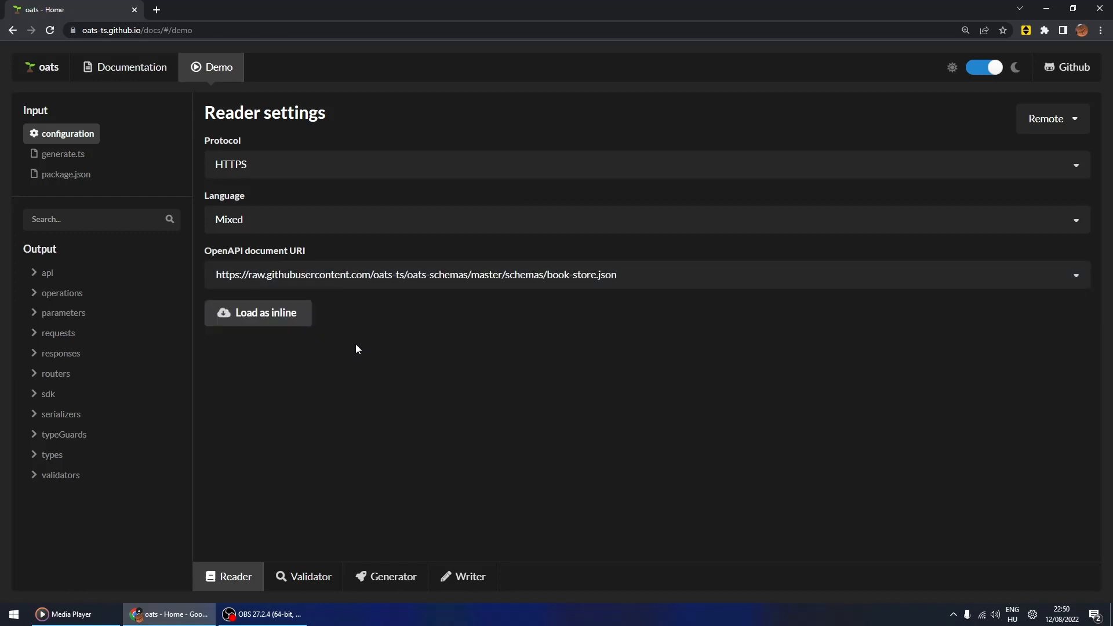
Load the book-store.json document as an inline source and switch the reader back to Remote
{"action": "left_click", "coordinate": [279, 320]}
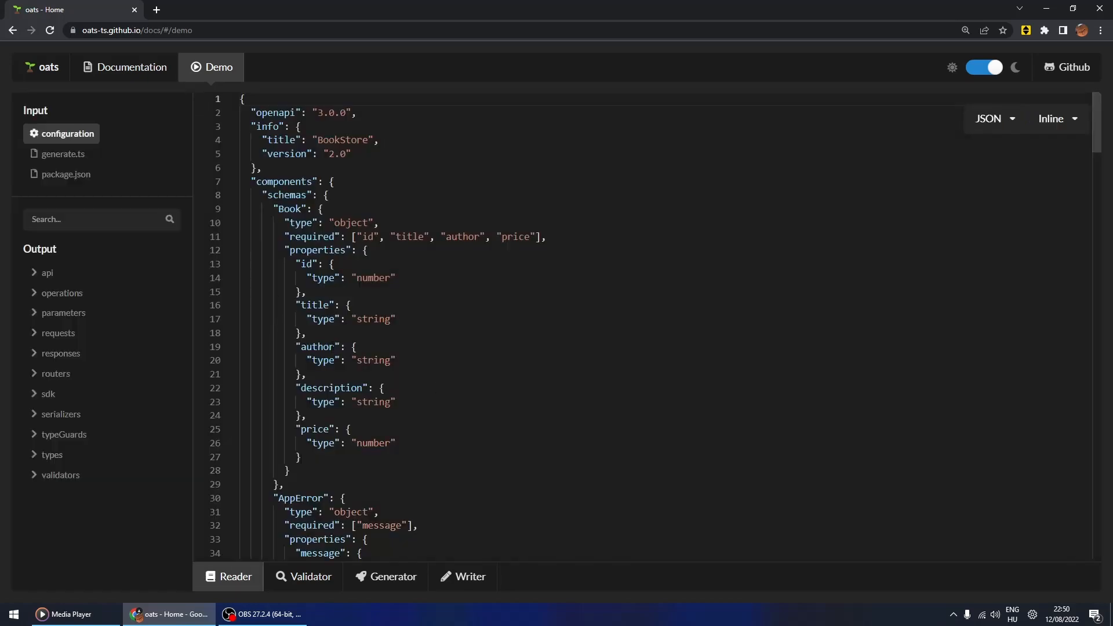
{"action": "left_click", "coordinate": [1056, 118]}
{"action": "left_click", "coordinate": [1056, 174]}
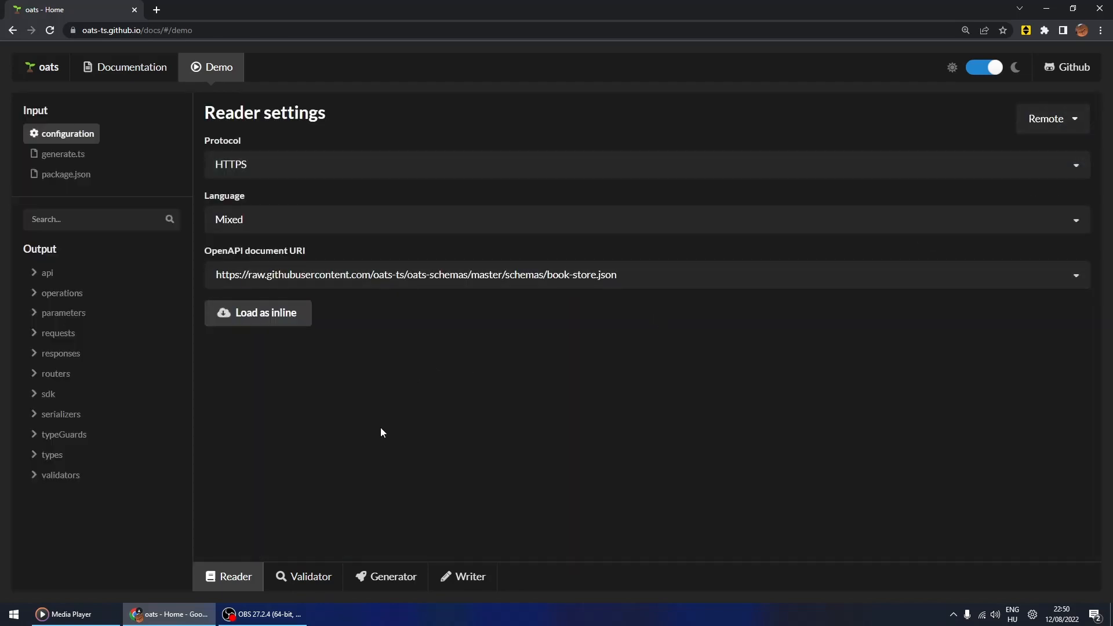
View the validator settings and open the generator settings
{"action": "left_click", "coordinate": [316, 577]}
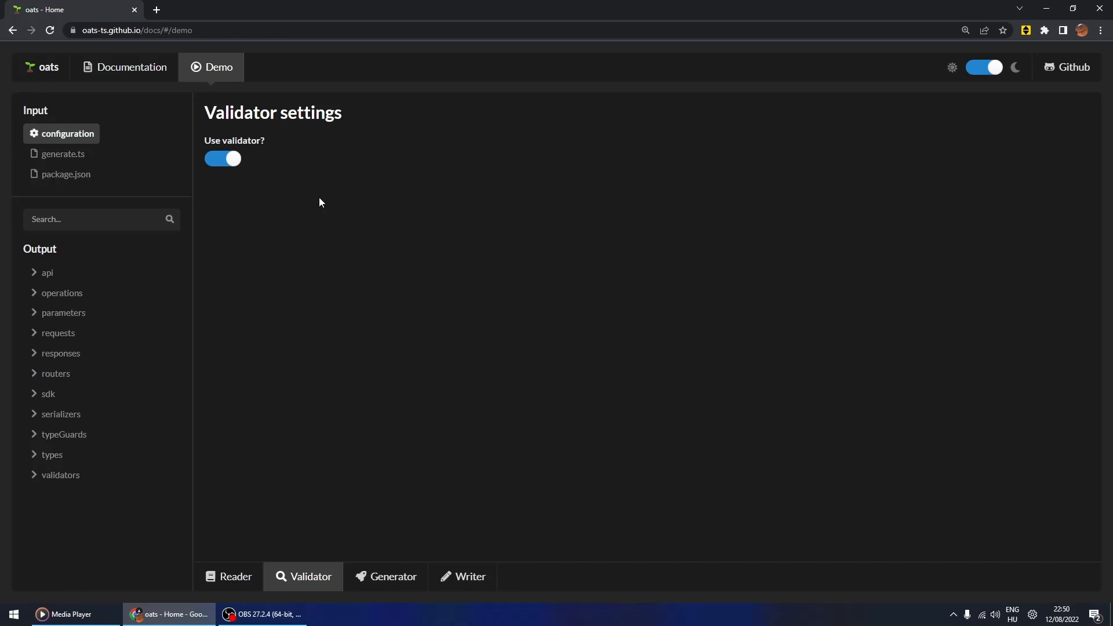
{"action": "left_click", "coordinate": [368, 575]}
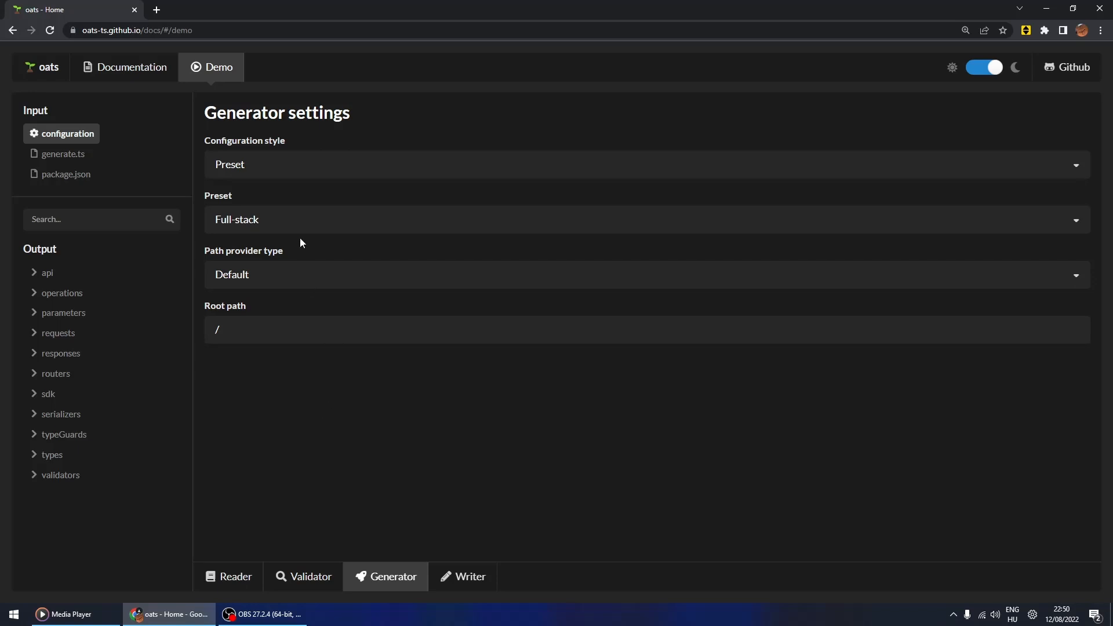
Try the Individual generators configuration style, restore the Preset style and check which presets are available
{"action": "left_click", "coordinate": [284, 165]}
{"action": "left_click", "coordinate": [269, 221]}
{"action": "left_click", "coordinate": [268, 219]}
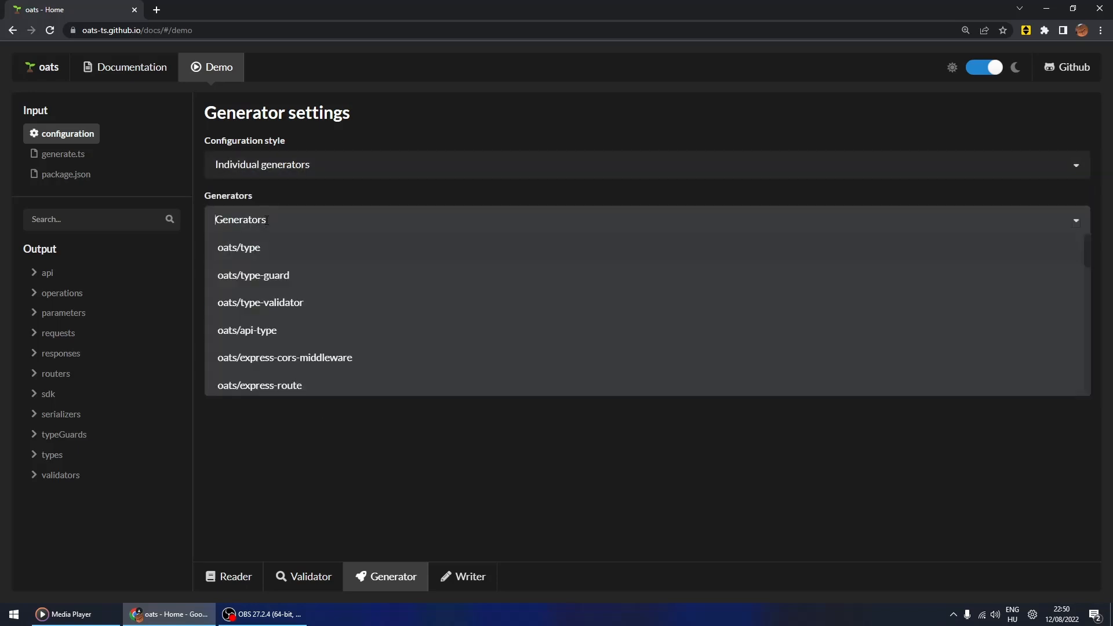
{"action": "scroll", "coordinate": [282, 311], "scroll_direction": "down", "scroll_amount": 3}
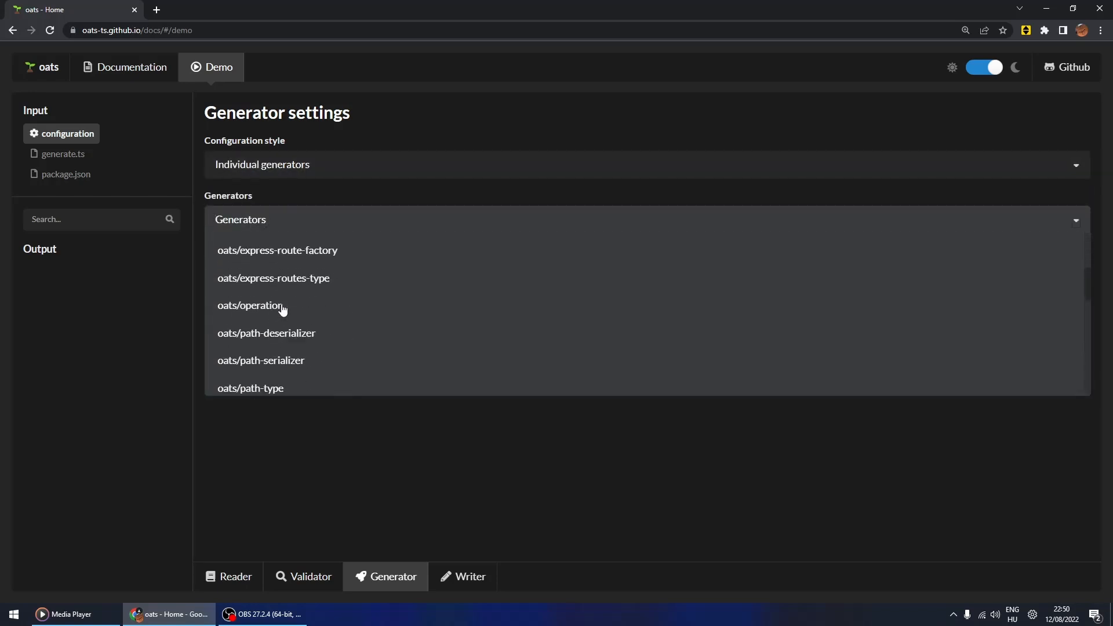
{"action": "scroll", "coordinate": [282, 310], "scroll_direction": "down", "scroll_amount": 1}
{"action": "left_click", "coordinate": [288, 434]}
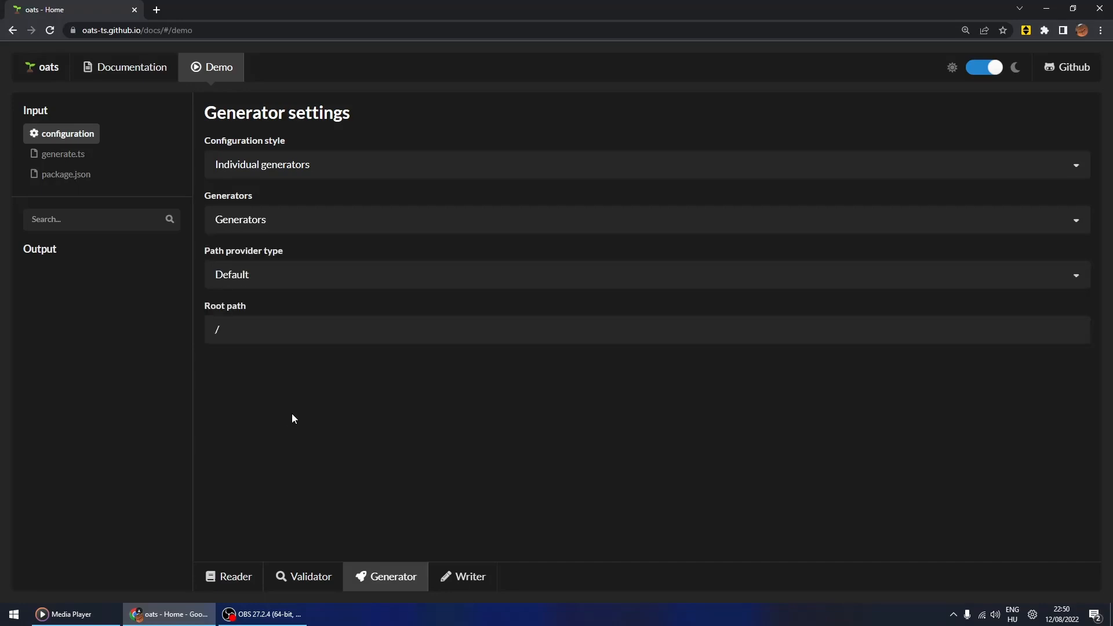
{"action": "left_click", "coordinate": [293, 174]}
{"action": "left_click", "coordinate": [281, 190]}
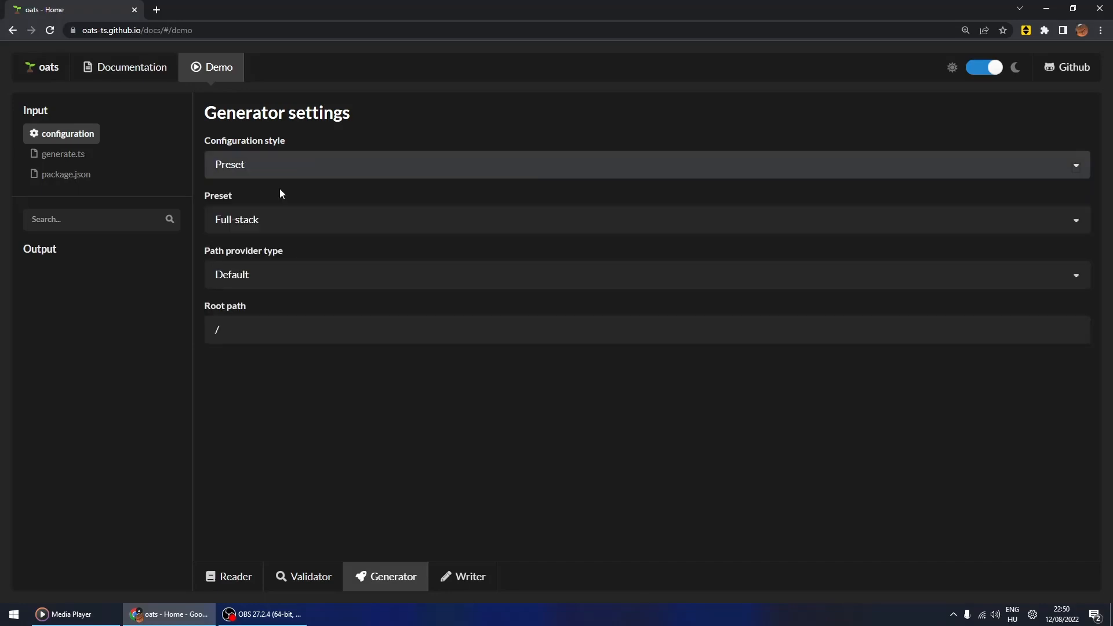
{"action": "left_click", "coordinate": [273, 229]}
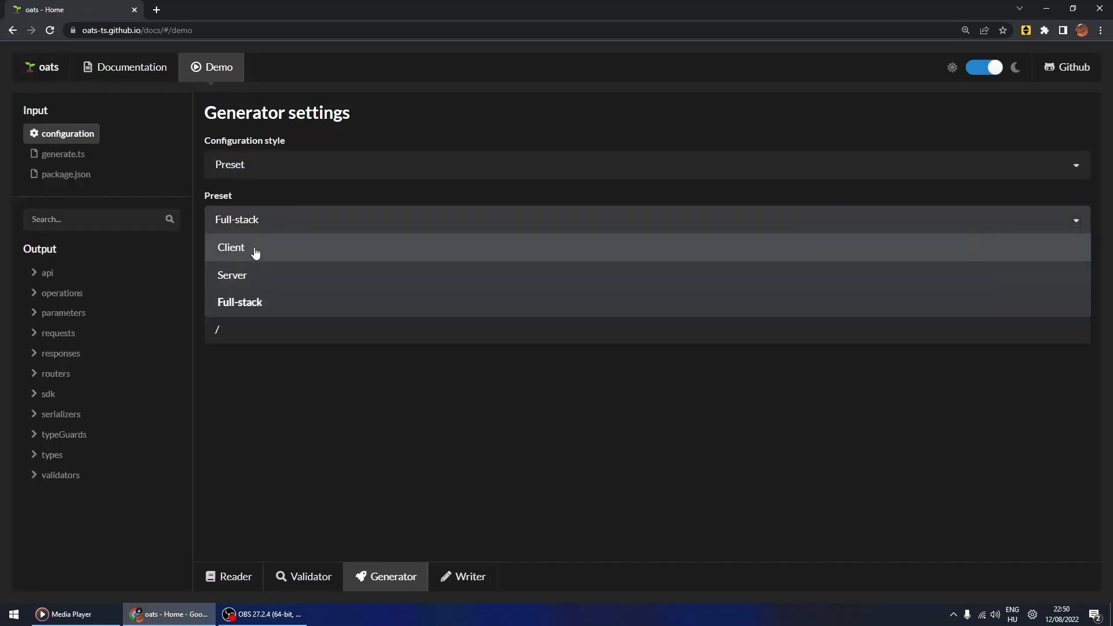
{"action": "left_click", "coordinate": [255, 387]}
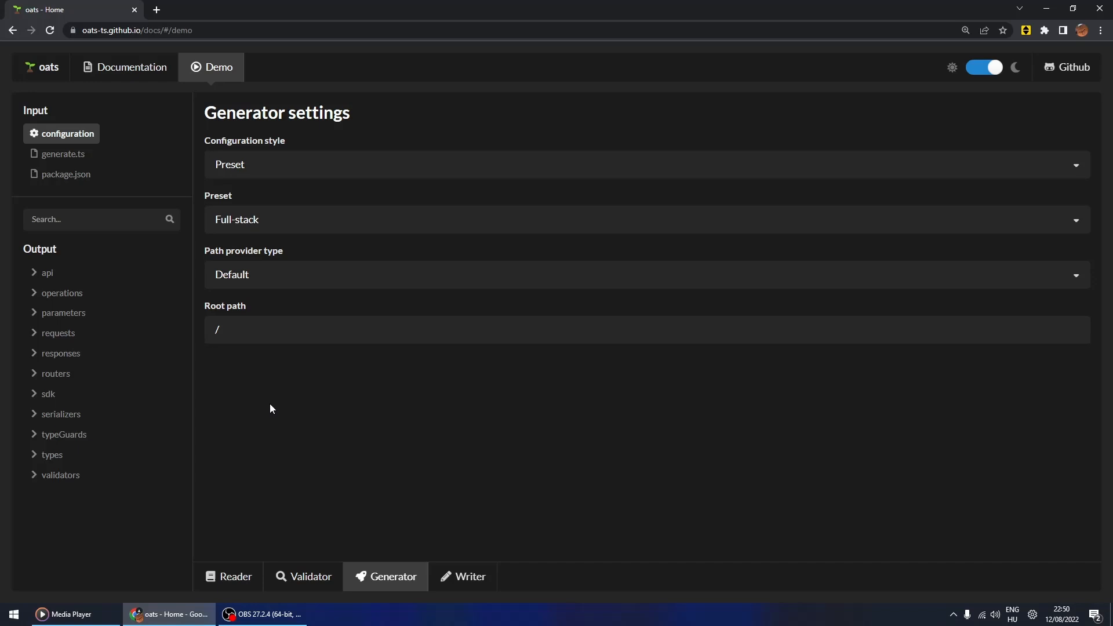
Examine the writer settings, including the output types, Prettier formatting options and leading and trailing comments
{"action": "left_click", "coordinate": [464, 576]}
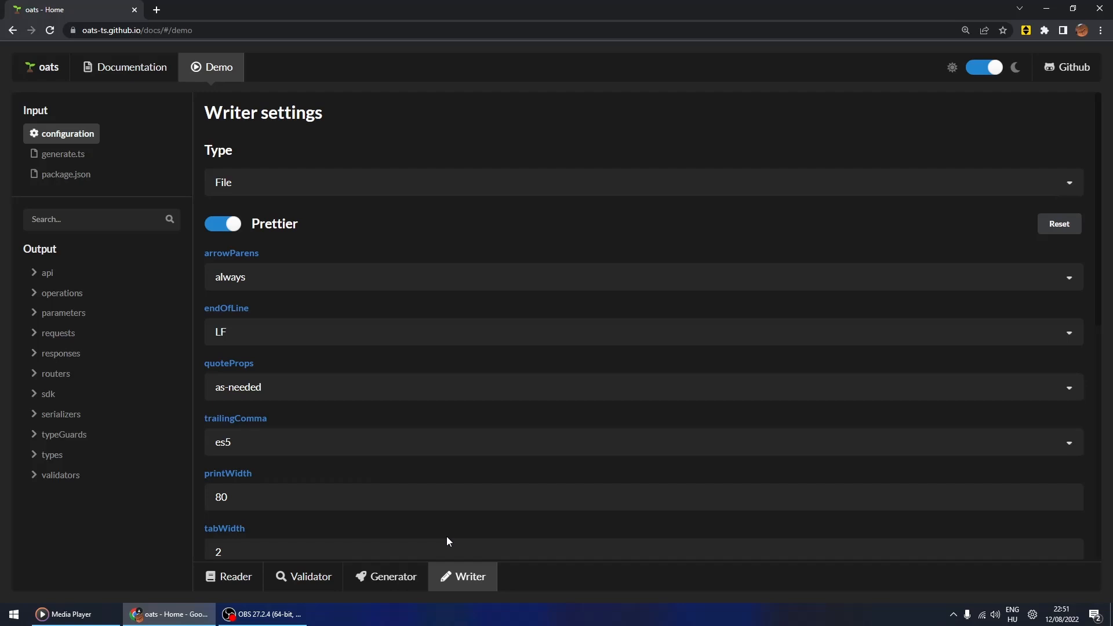
{"action": "left_click", "coordinate": [292, 193]}
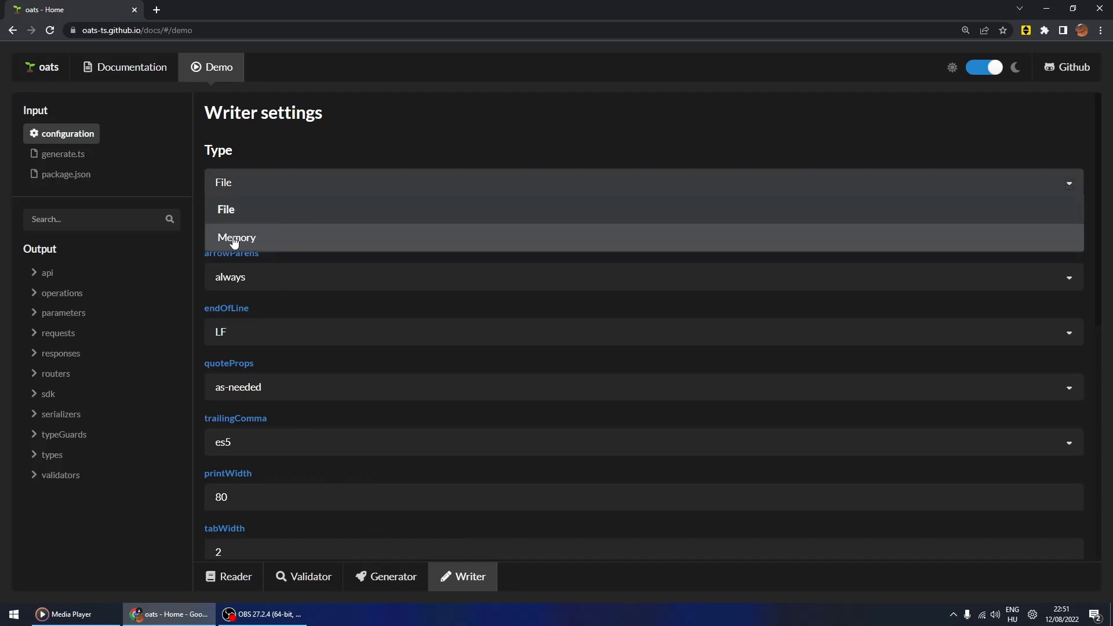
{"action": "left_click", "coordinate": [269, 259]}
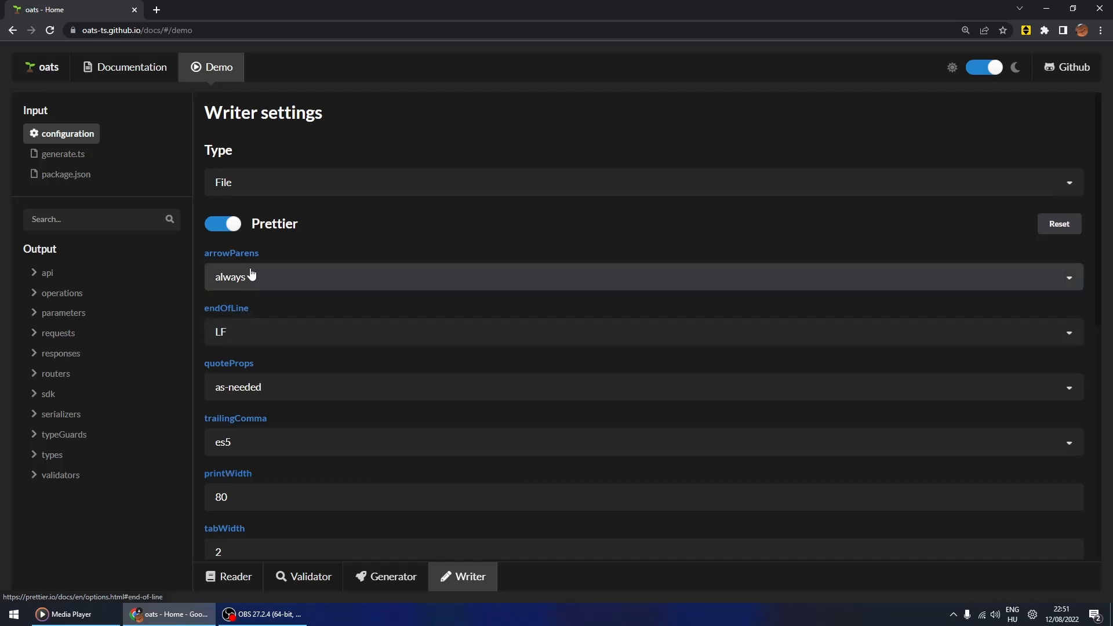
{"action": "left_click_drag", "start_coordinate": [303, 226], "coordinate": [250, 226]}
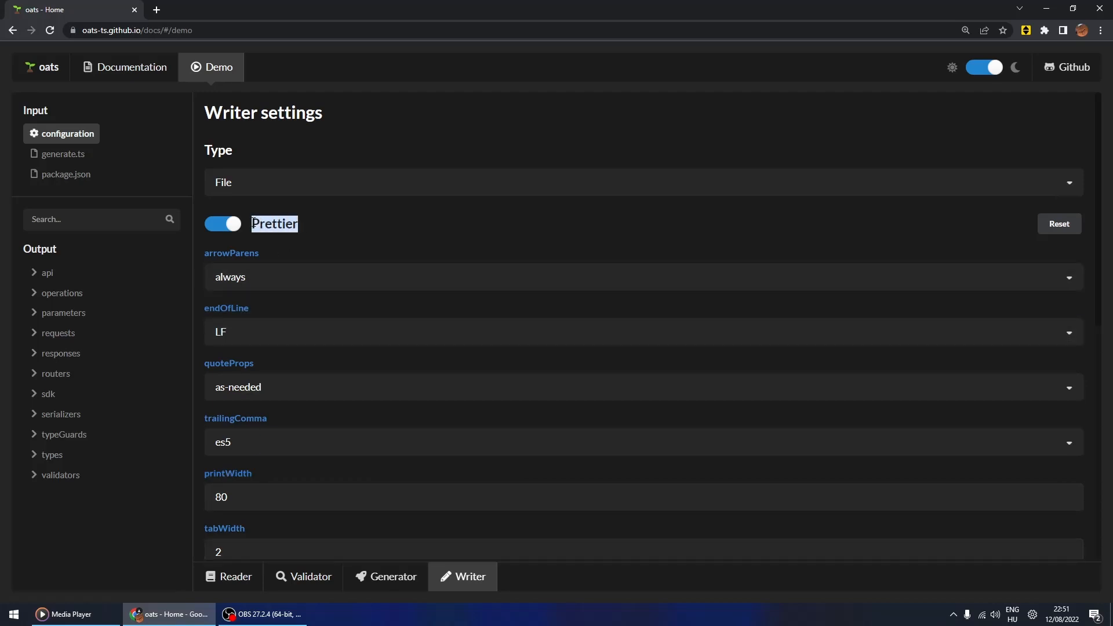
{"action": "left_click", "coordinate": [329, 246]}
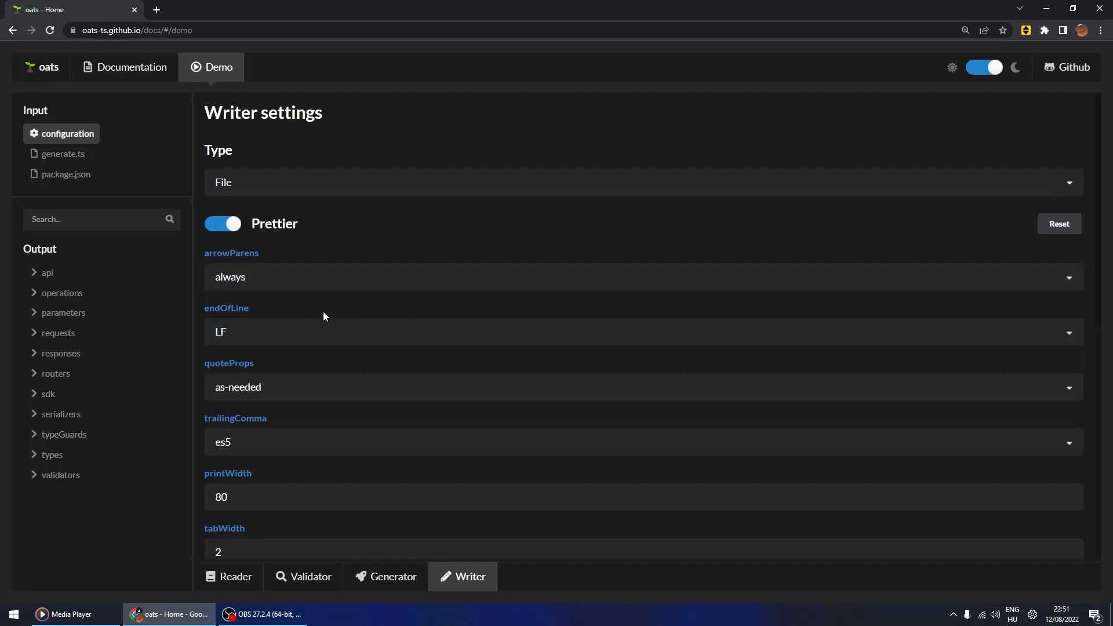
{"action": "scroll", "coordinate": [324, 313], "scroll_direction": "down", "scroll_amount": 8}
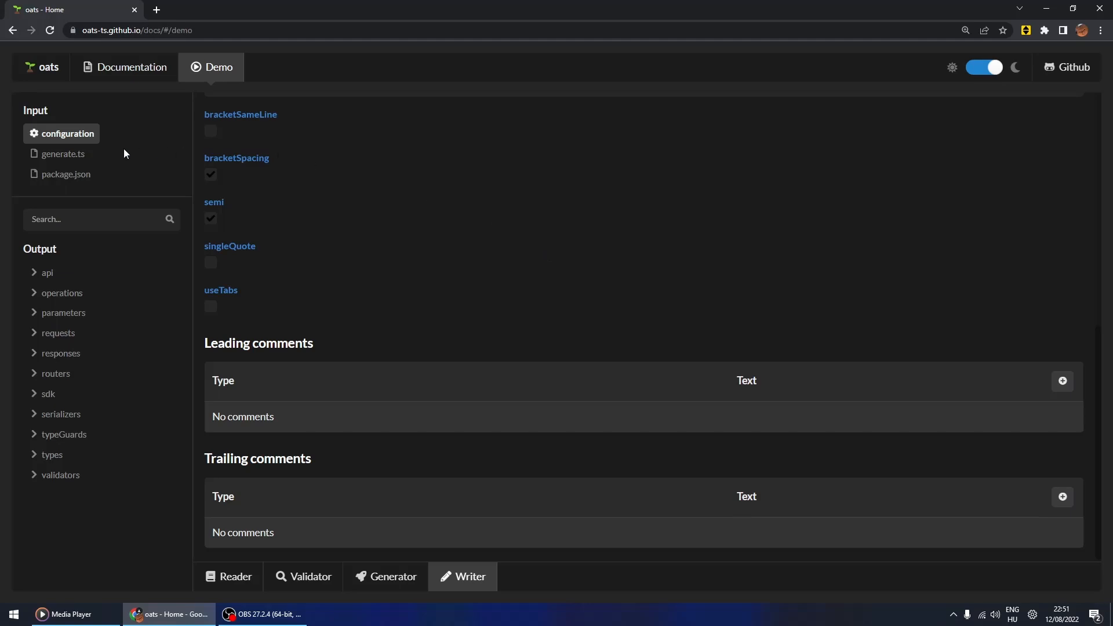
Read through the generate.ts script to see how the reader, validator, generator and writer are configured
{"action": "left_click", "coordinate": [66, 155]}
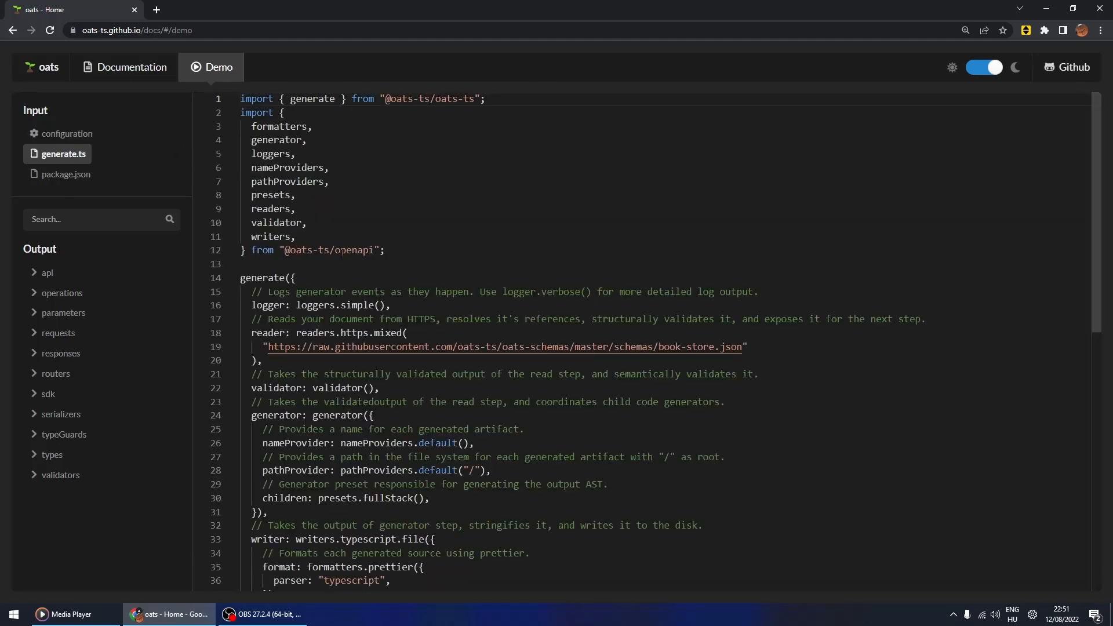
{"action": "scroll", "coordinate": [342, 250], "scroll_direction": "down", "scroll_amount": 3}
{"action": "scroll", "coordinate": [342, 251], "scroll_direction": "up", "scroll_amount": 3}
{"action": "scroll", "coordinate": [342, 239], "scroll_direction": "down", "scroll_amount": 1}
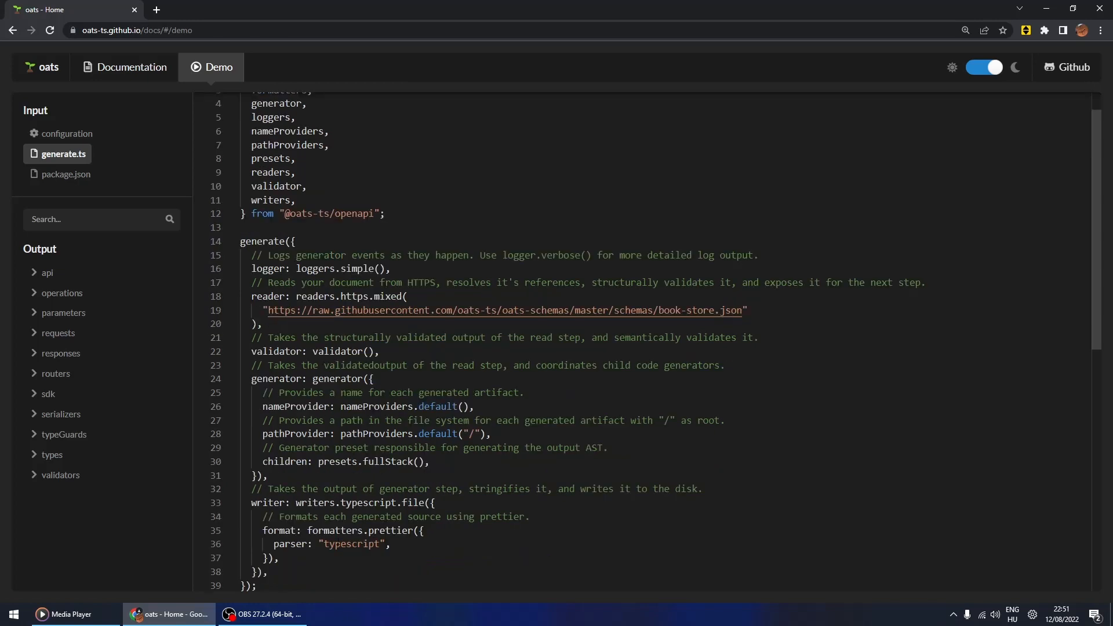
Inspect the devDependencies and dependencies sections of package.json
{"action": "left_click", "coordinate": [92, 175]}
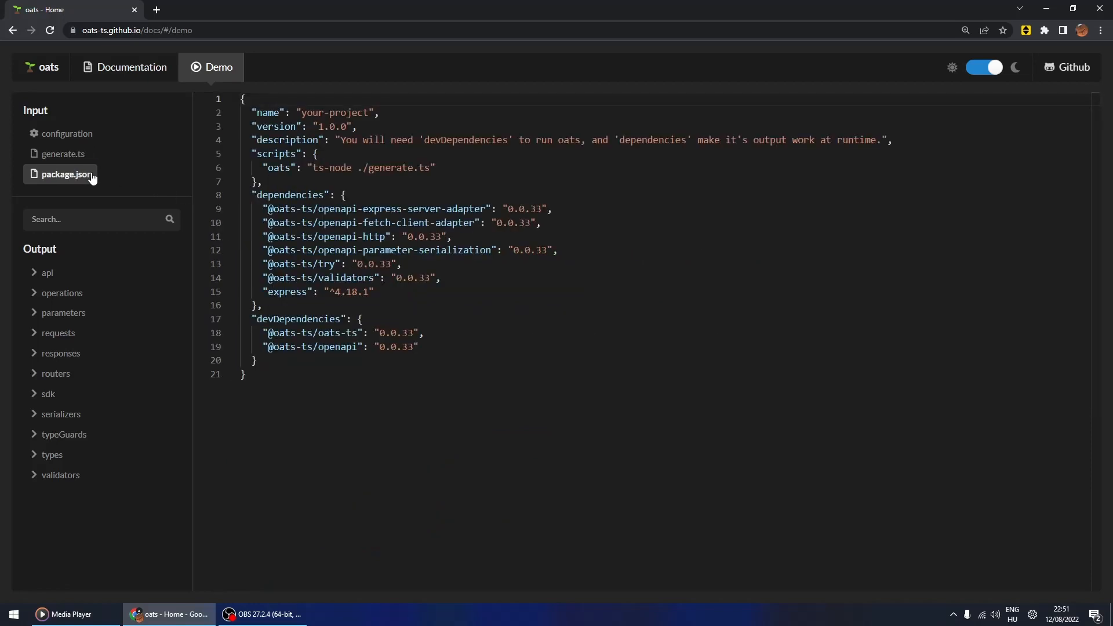
{"action": "left_click_drag", "start_coordinate": [248, 318], "coordinate": [265, 360]}
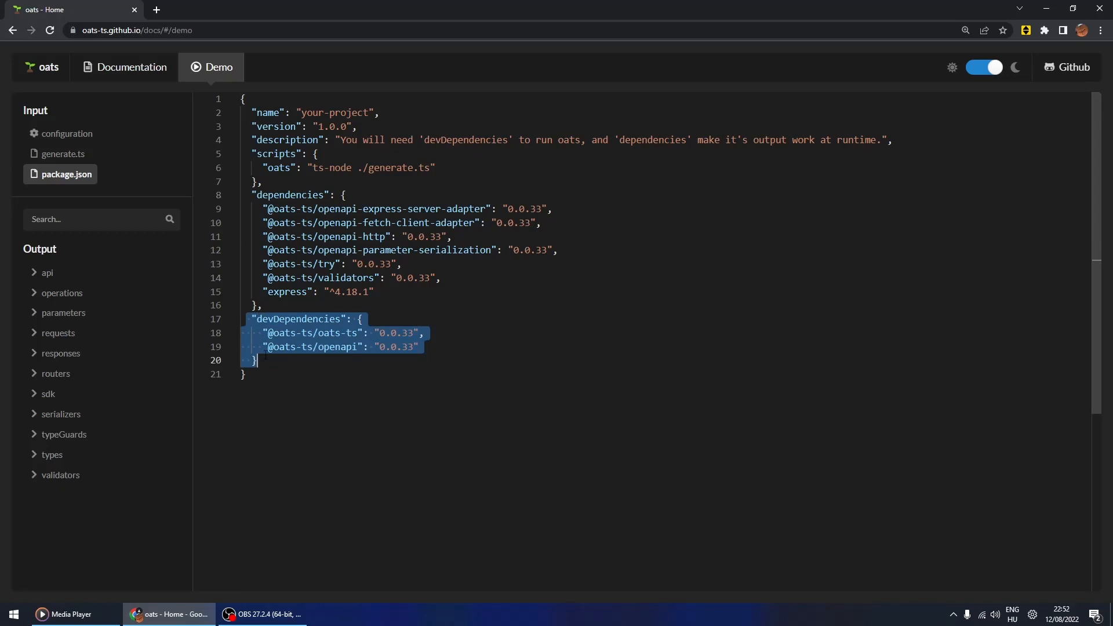
{"action": "left_click_drag", "start_coordinate": [266, 305], "coordinate": [247, 195]}
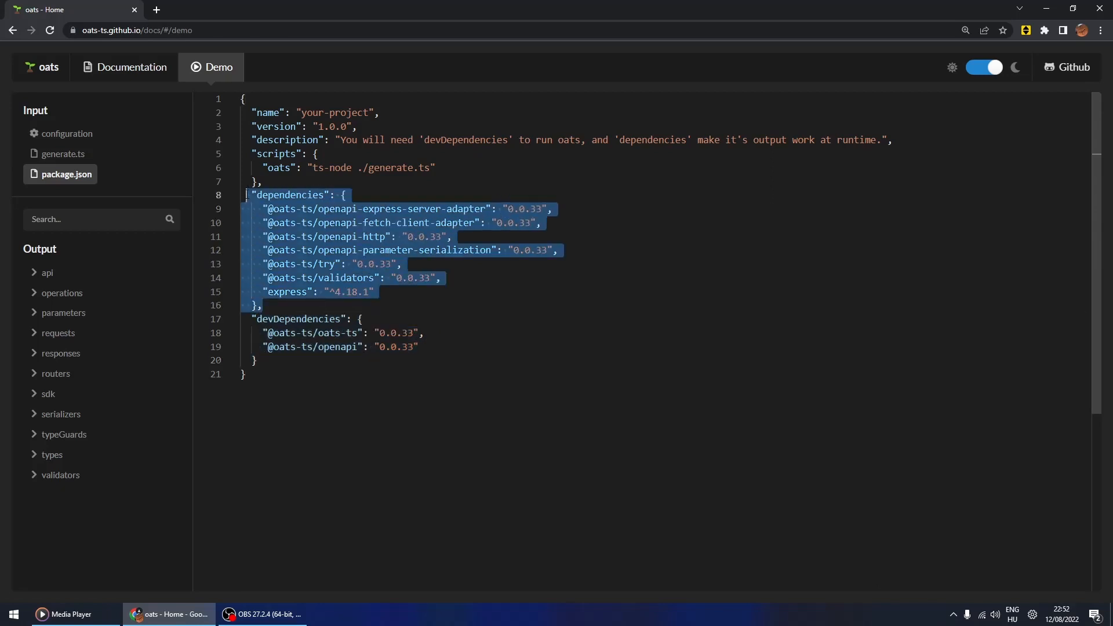
{"action": "left_click", "coordinate": [307, 384]}
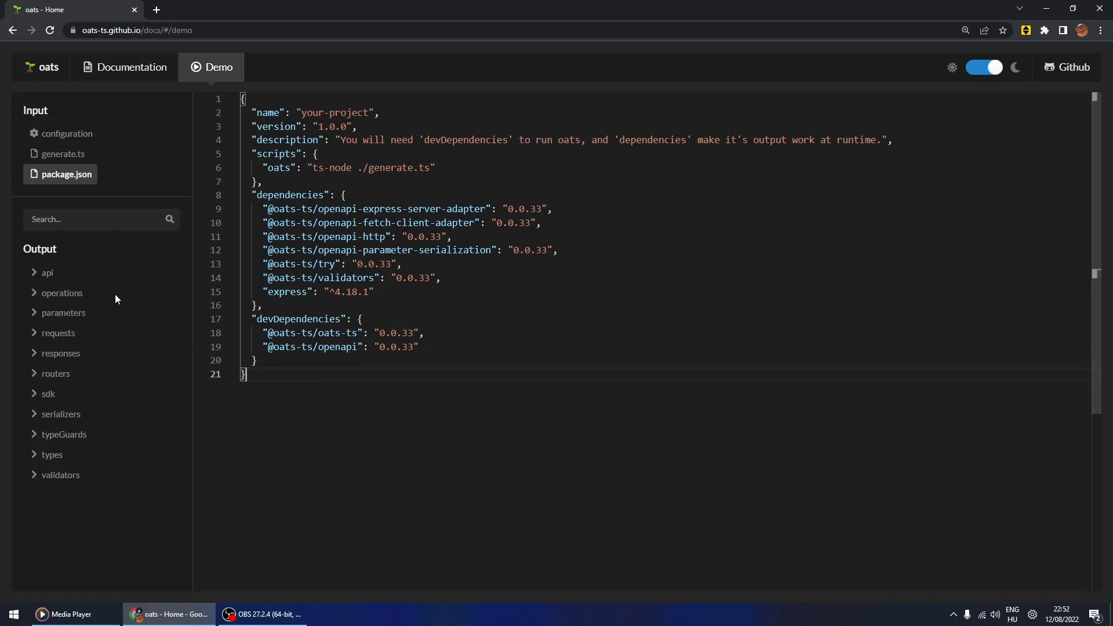
Browse the generated api and operations folders, viewing addBook.ts, getBook.ts and getBooks.ts, and collapse both folders
{"action": "left_click", "coordinate": [62, 293]}
{"action": "left_click", "coordinate": [49, 274]}
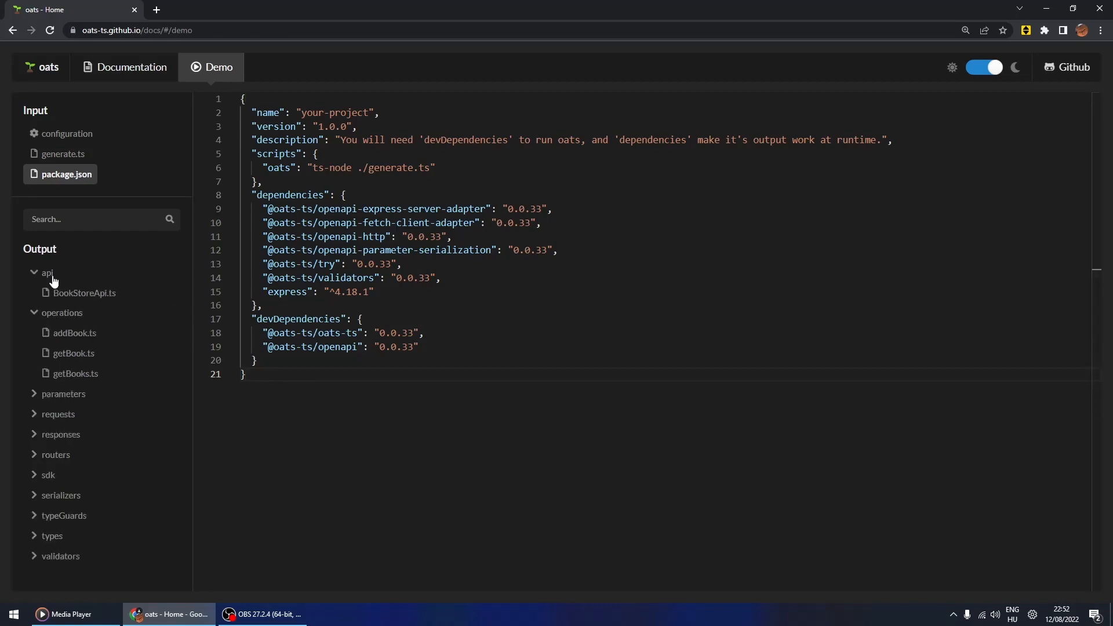
{"action": "left_click", "coordinate": [63, 336]}
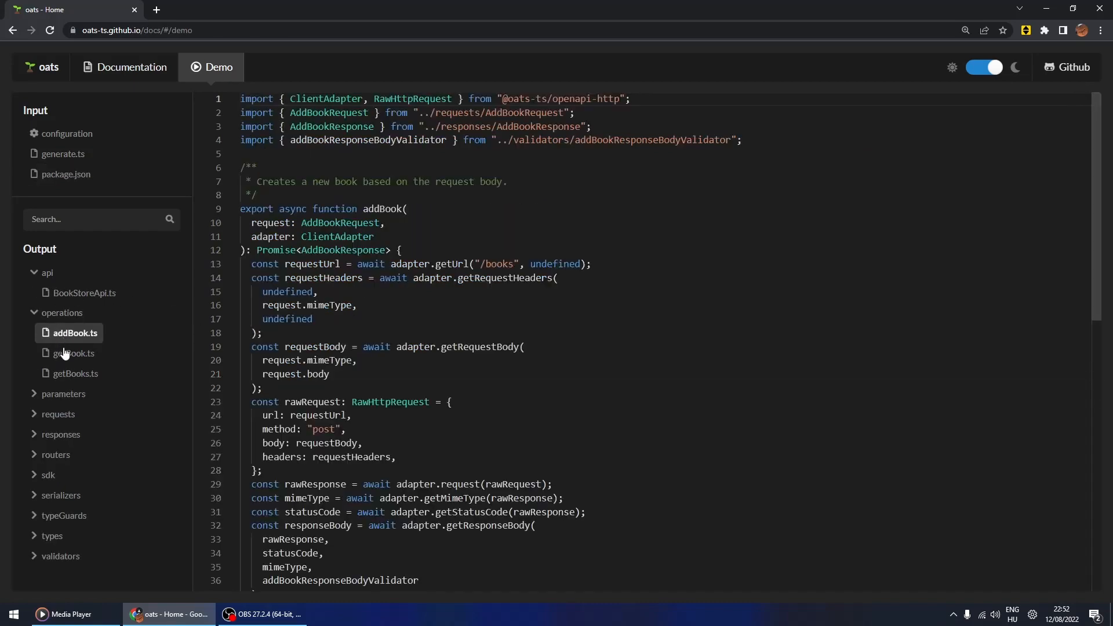
{"action": "left_click", "coordinate": [64, 353]}
{"action": "left_click", "coordinate": [66, 376]}
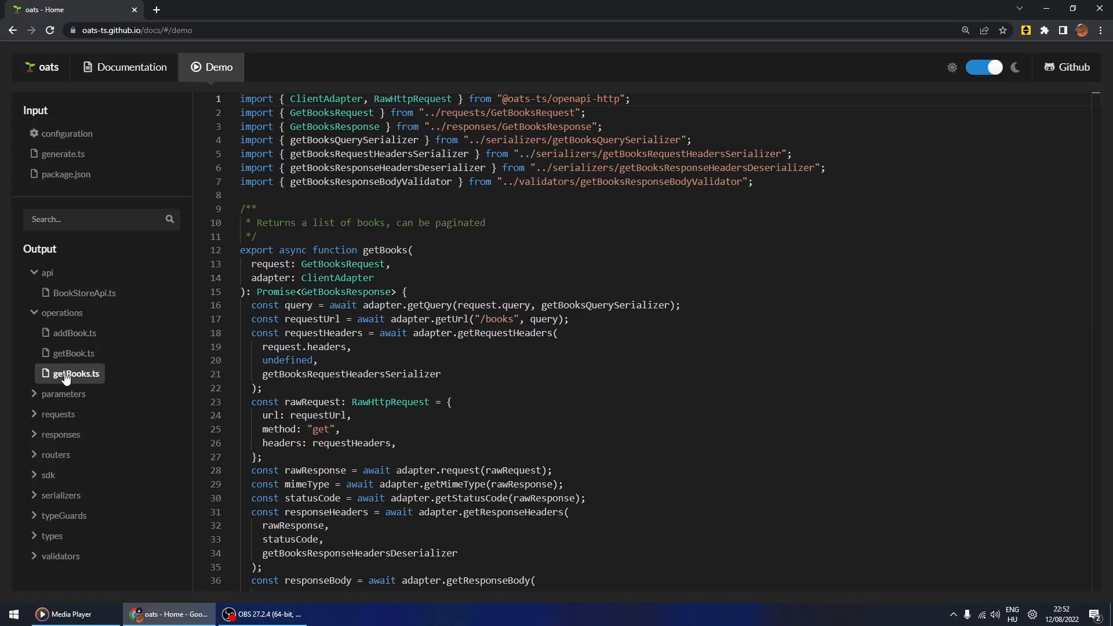
{"action": "left_click", "coordinate": [40, 313]}
{"action": "left_click", "coordinate": [43, 278]}
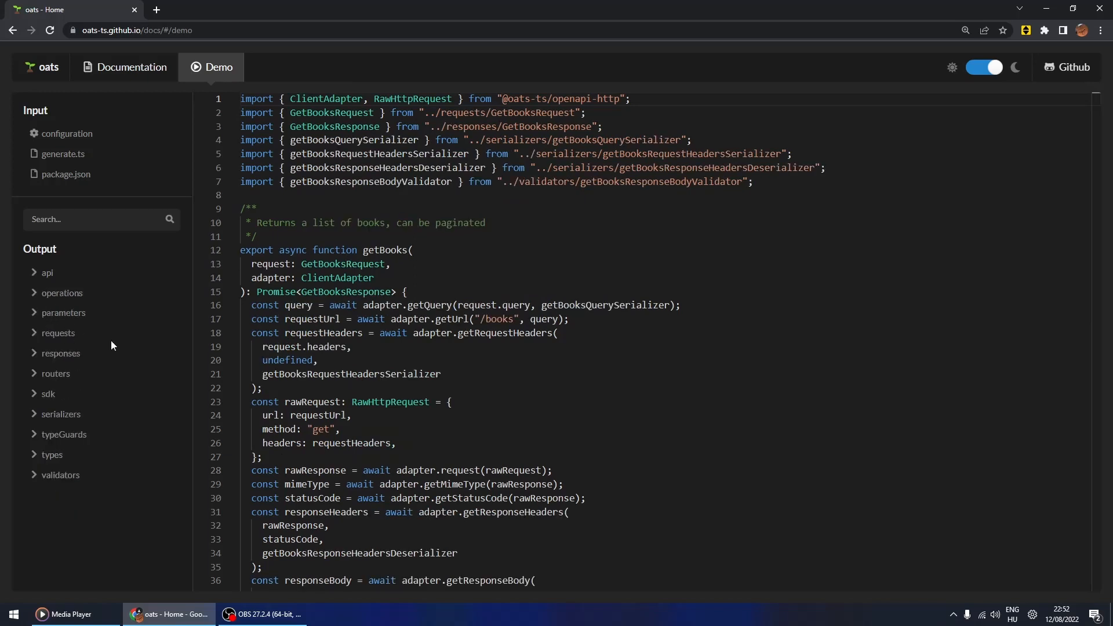
In the reader configuration, set the OpenAPI document URI to the pet-store-json.json schema
{"action": "left_click", "coordinate": [75, 135]}
{"action": "left_click", "coordinate": [231, 583]}
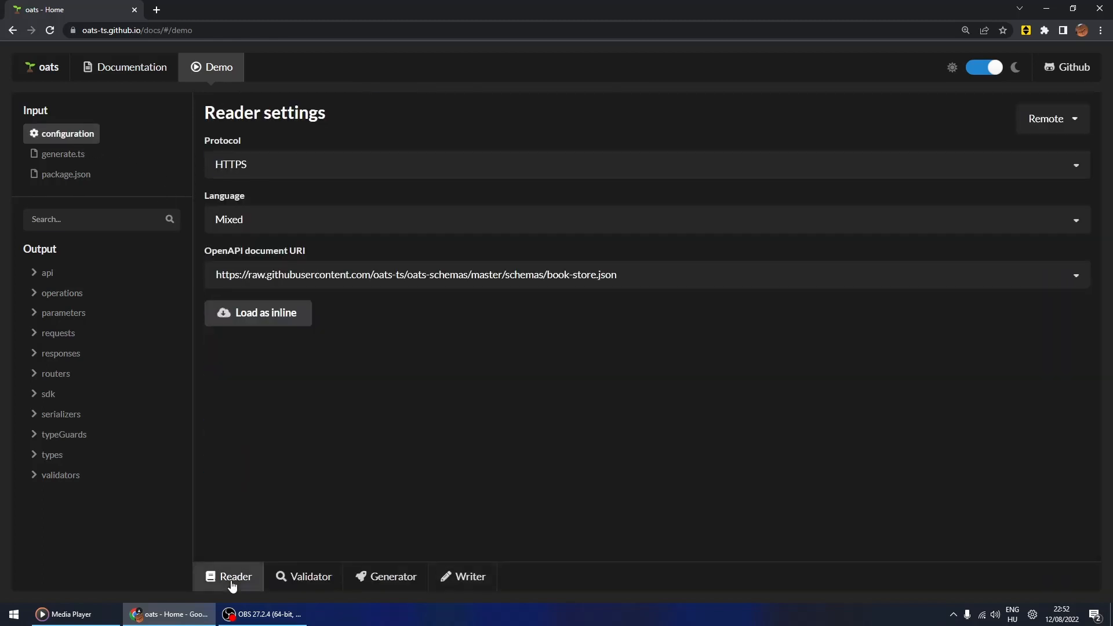
{"action": "left_click", "coordinate": [476, 282]}
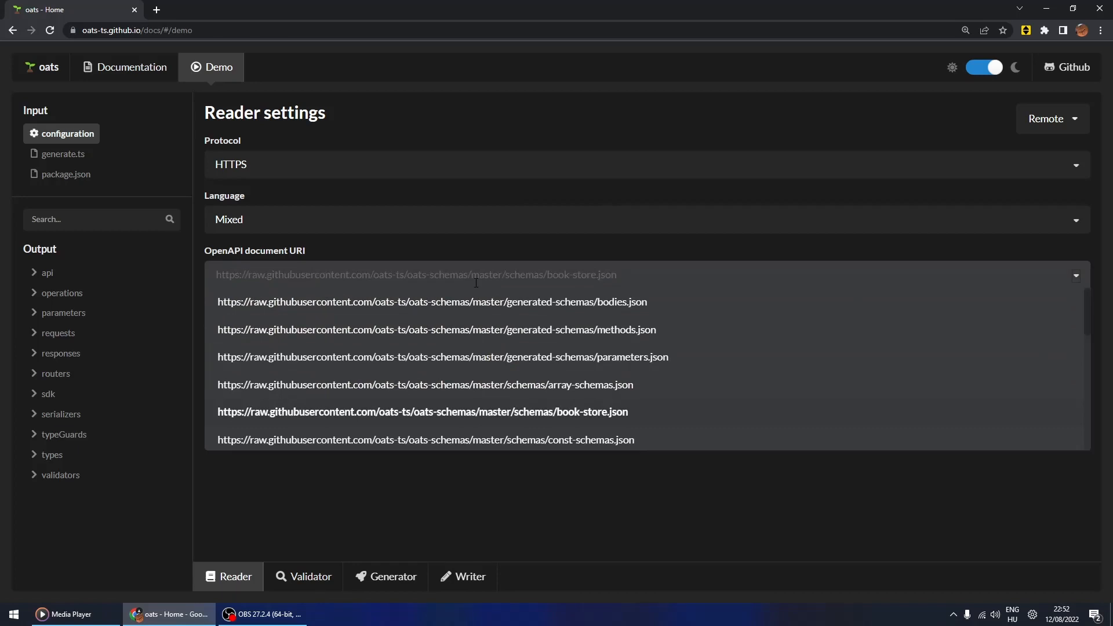
{"action": "type", "text": "pet"}
{"action": "left_click", "coordinate": [504, 329]}
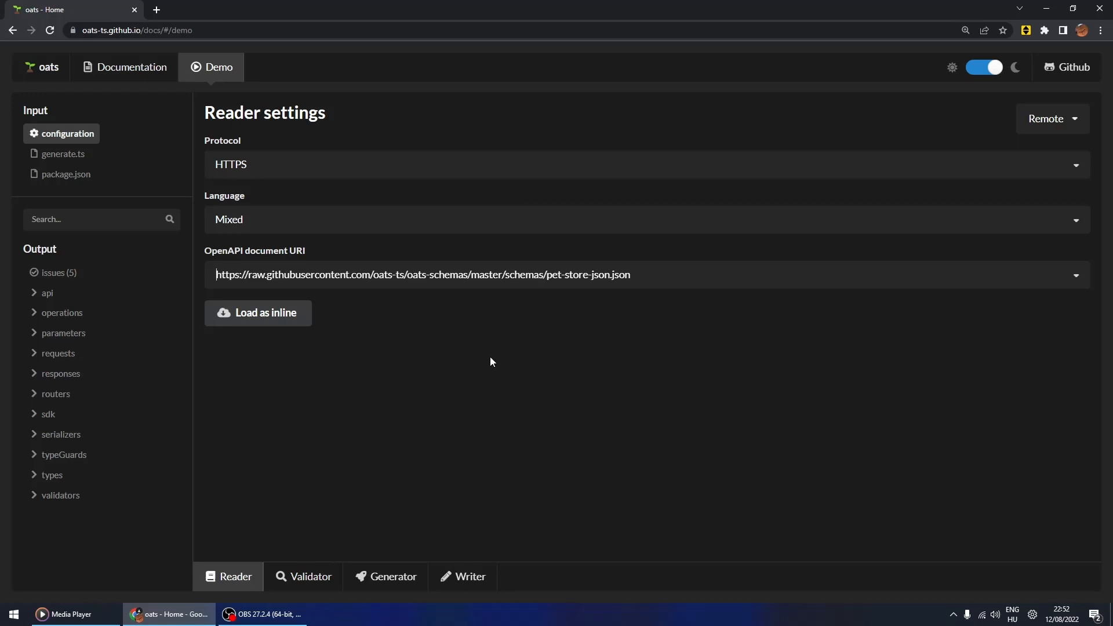
Switch the generator configuration style to Individual generators and add only the oats/type generator
{"action": "left_click", "coordinate": [383, 575]}
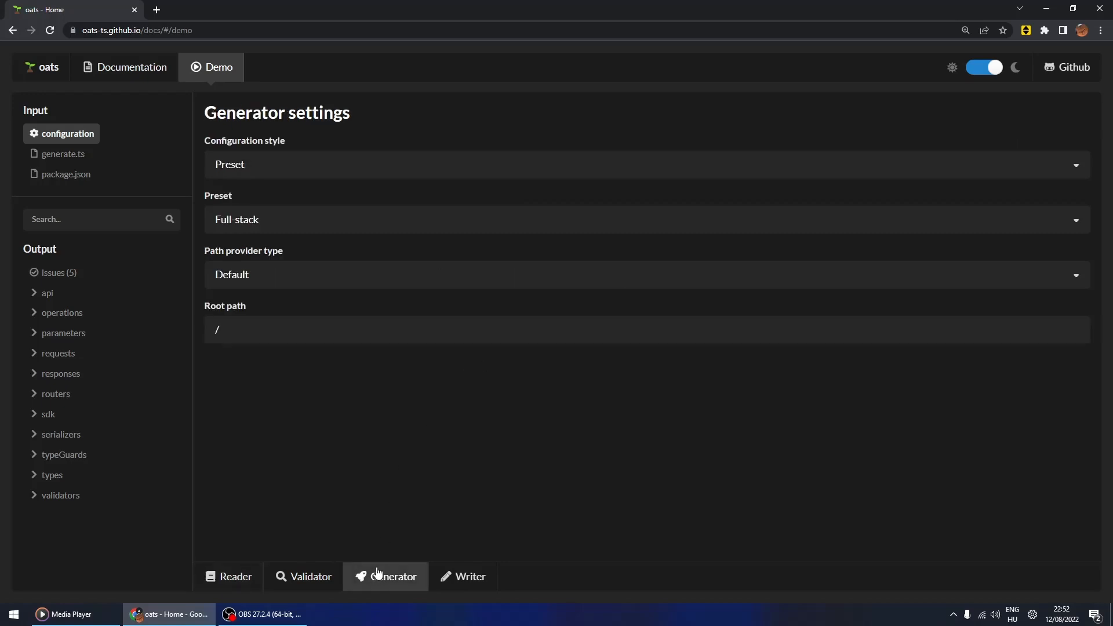
{"action": "left_click", "coordinate": [288, 167]}
{"action": "left_click", "coordinate": [273, 220]}
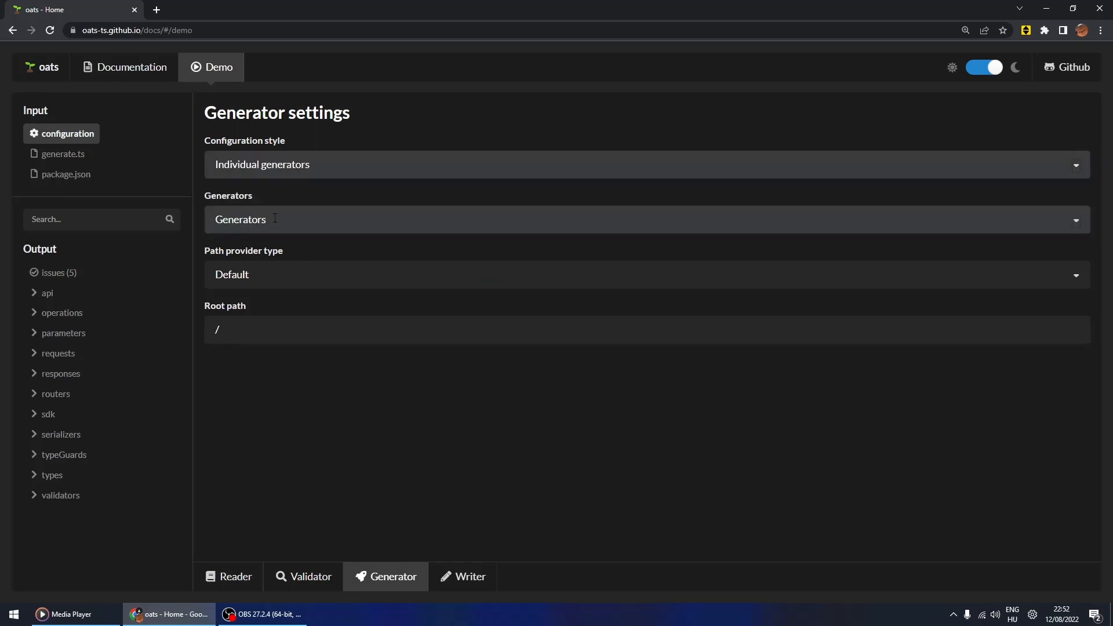
{"action": "left_click", "coordinate": [297, 225]}
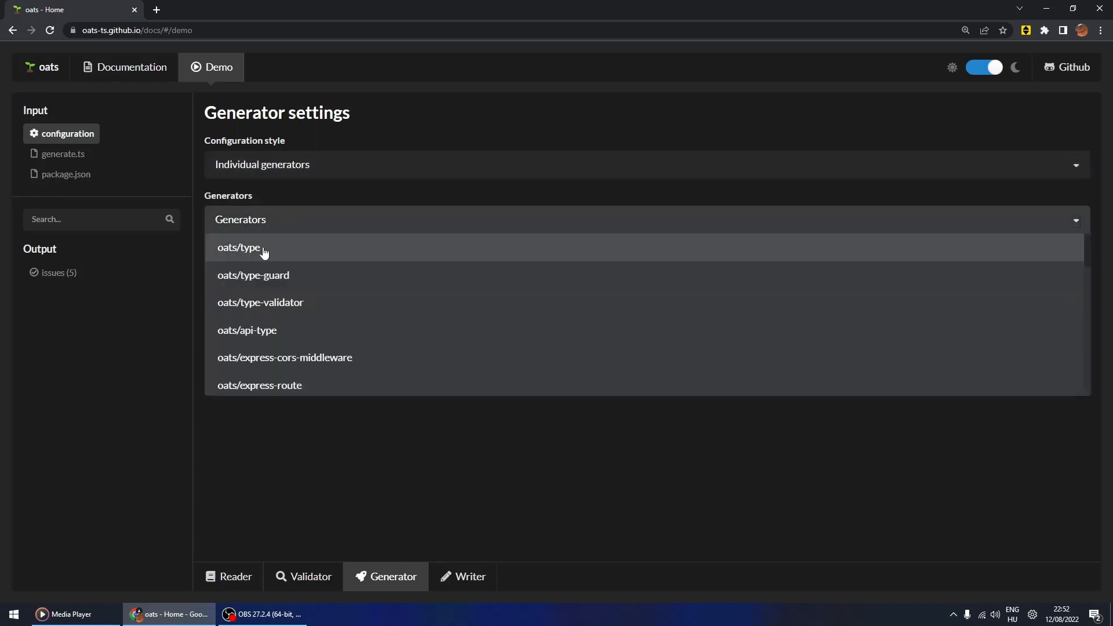
{"action": "left_click", "coordinate": [241, 247]}
{"action": "left_click", "coordinate": [290, 469]}
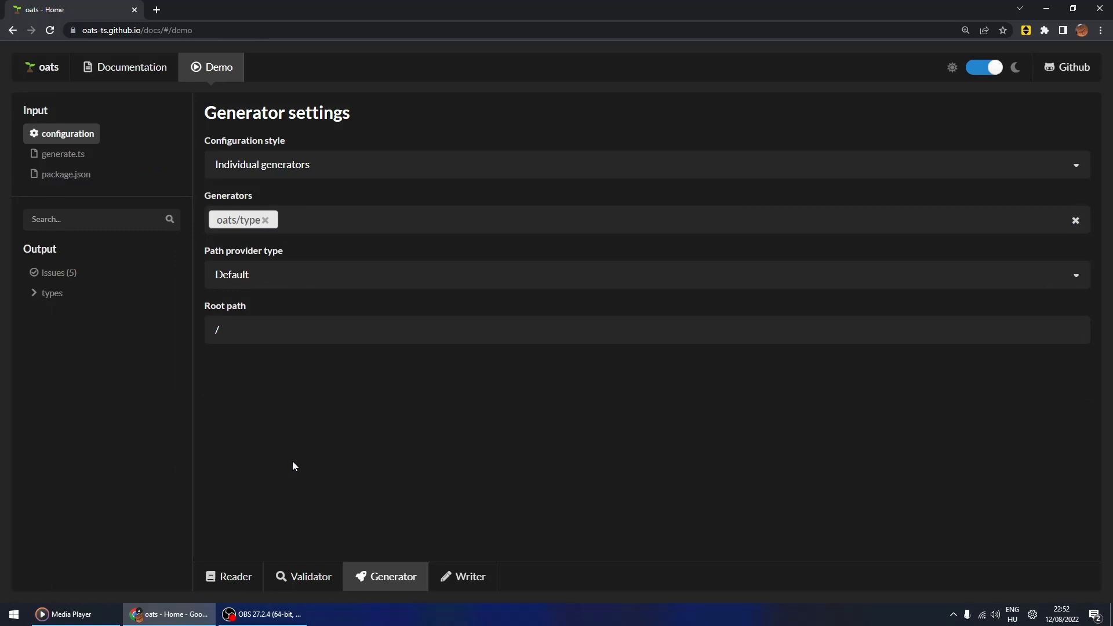
Turn off the semi formatting option in the writer settings
{"action": "left_click", "coordinate": [475, 590]}
{"action": "scroll", "coordinate": [342, 387], "scroll_direction": "down", "scroll_amount": 5}
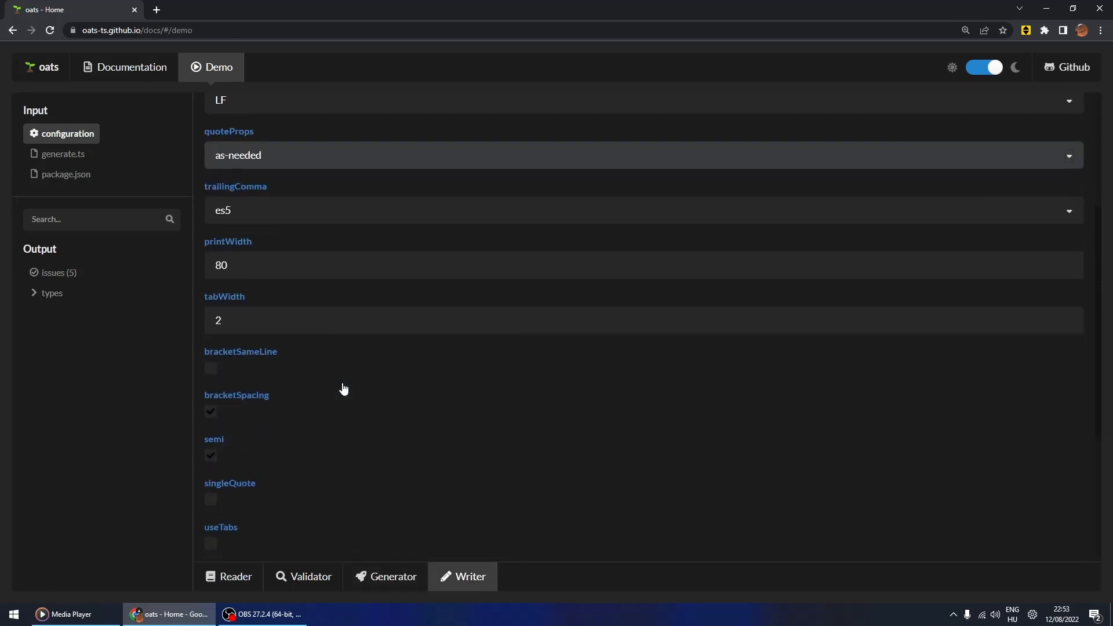
{"action": "left_click", "coordinate": [211, 398]}
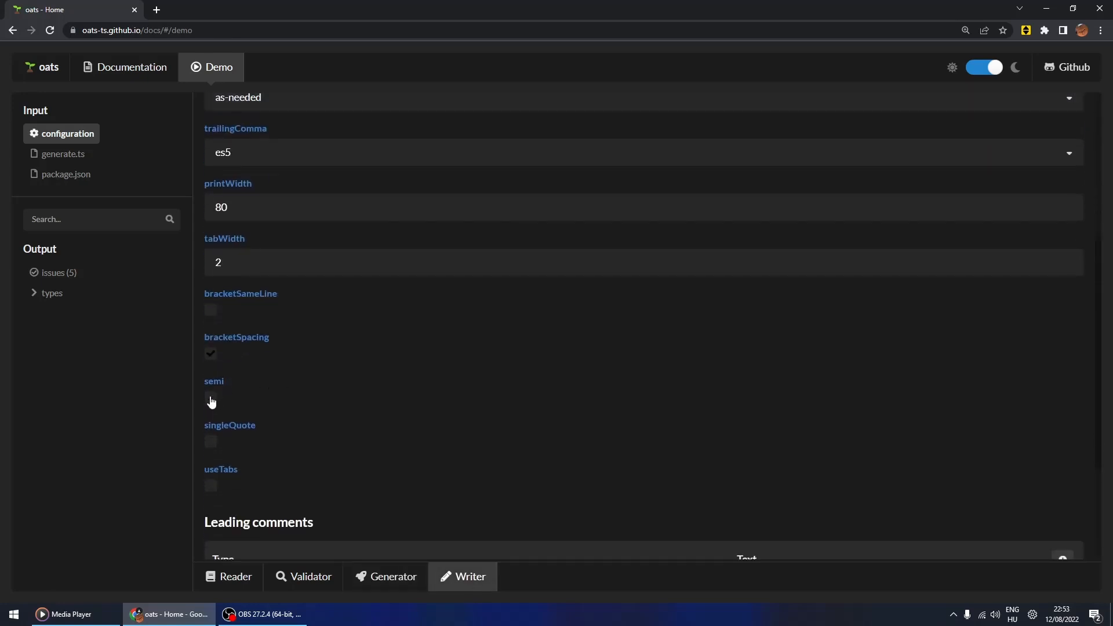
Add a leading line comment with the text "Pls dont edit me!" to the writer settings
{"action": "scroll", "coordinate": [370, 424], "scroll_direction": "down", "scroll_amount": 3}
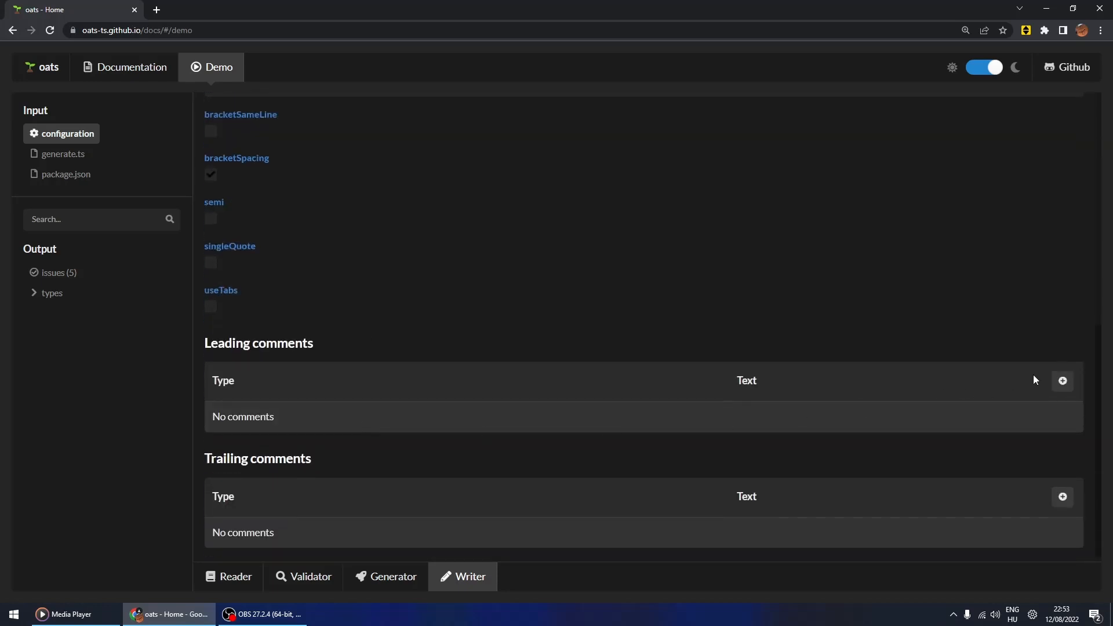
{"action": "left_click", "coordinate": [1062, 381]}
{"action": "left_click", "coordinate": [369, 430]}
{"action": "type", "text": "Pls"}
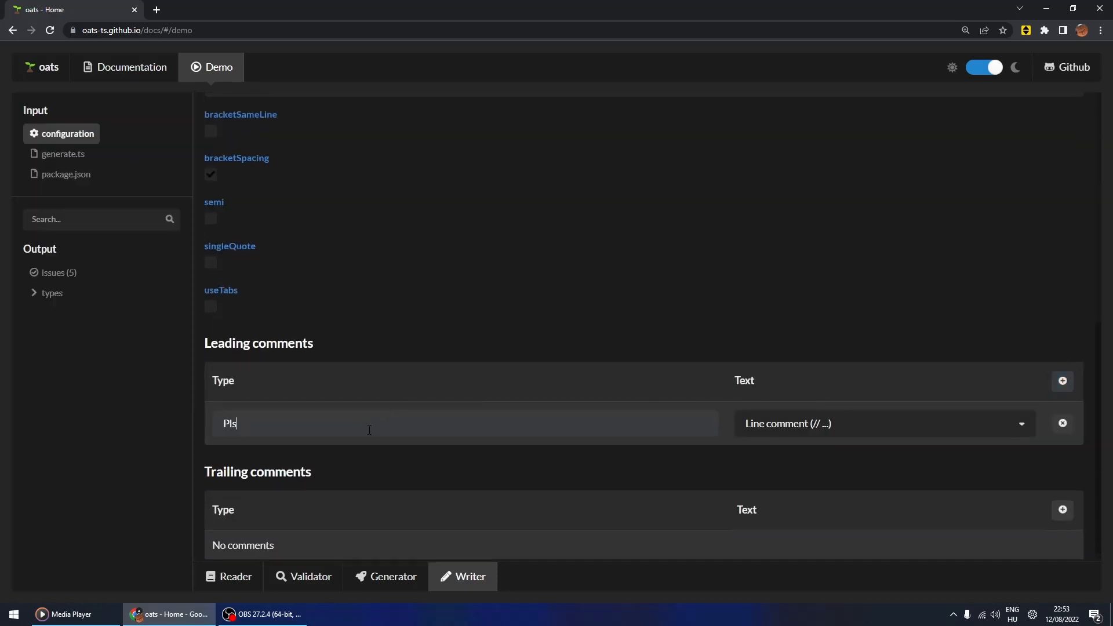
{"action": "type", "text": " dont edit me!"}
Expand the generated types folder and view Error.ts, Pet.ts and Pets.ts, checking the line endings and the leading comment
{"action": "left_click", "coordinate": [39, 297]}
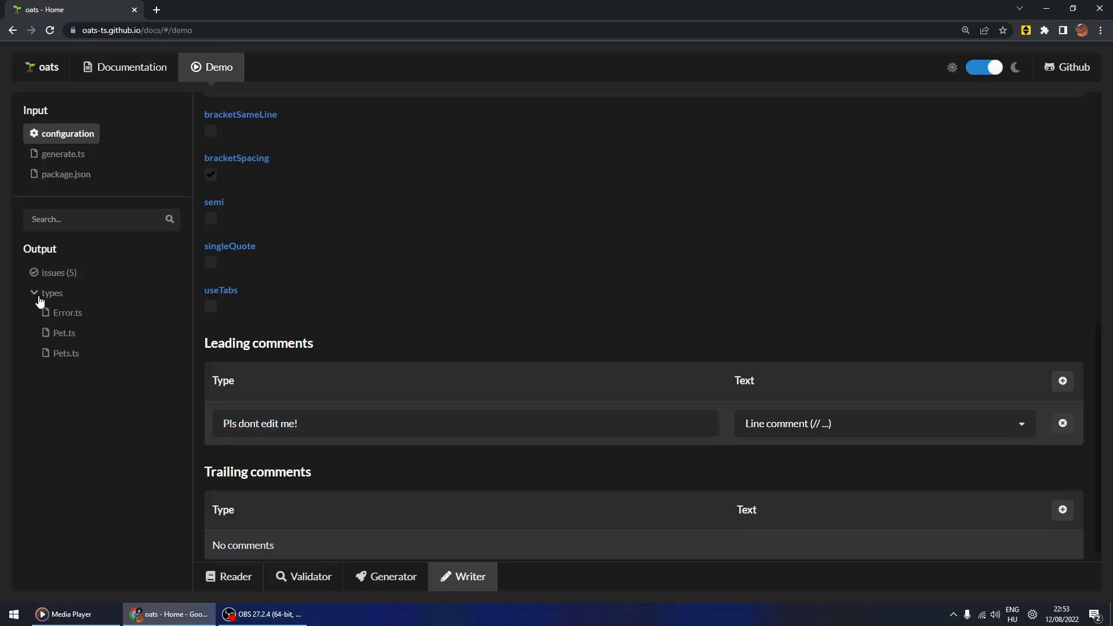
{"action": "left_click", "coordinate": [67, 315]}
{"action": "left_click", "coordinate": [65, 334]}
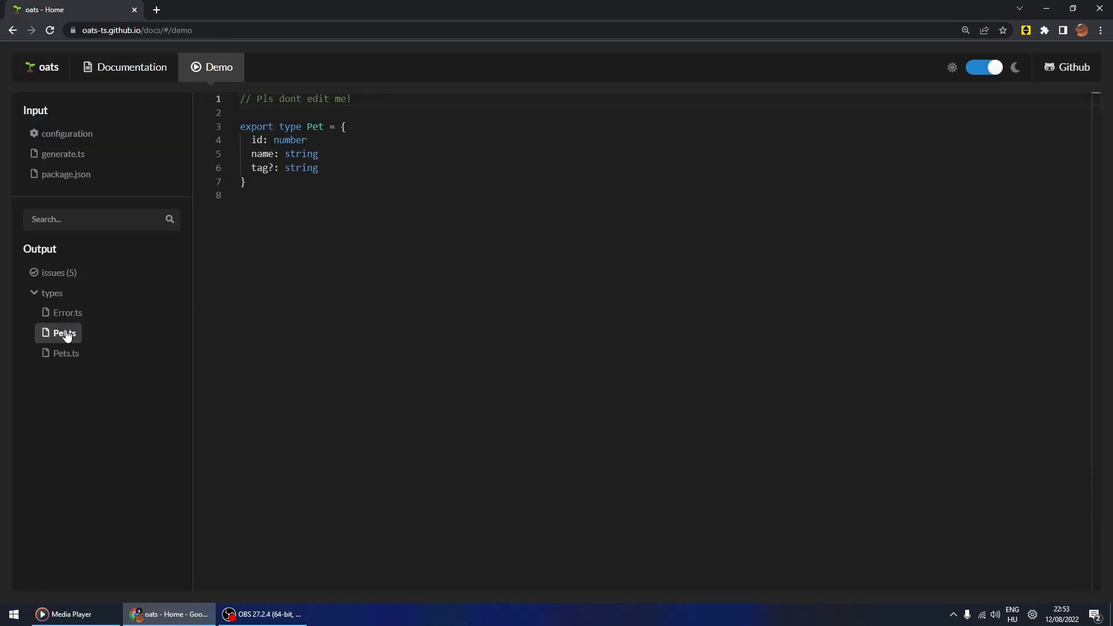
{"action": "left_click", "coordinate": [64, 356]}
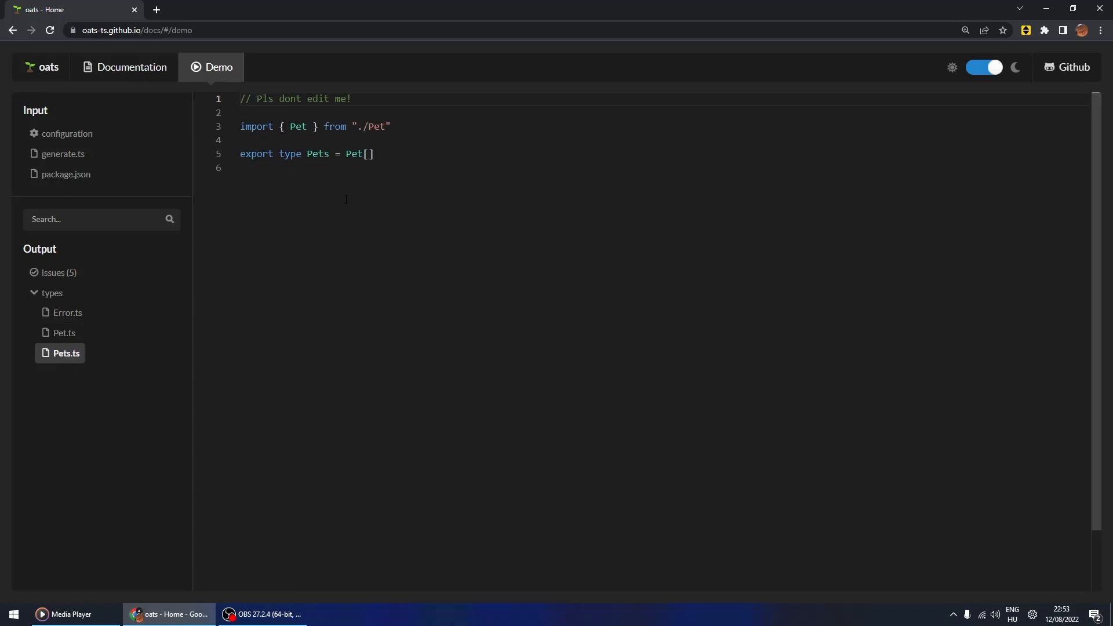
{"action": "left_click", "coordinate": [378, 154]}
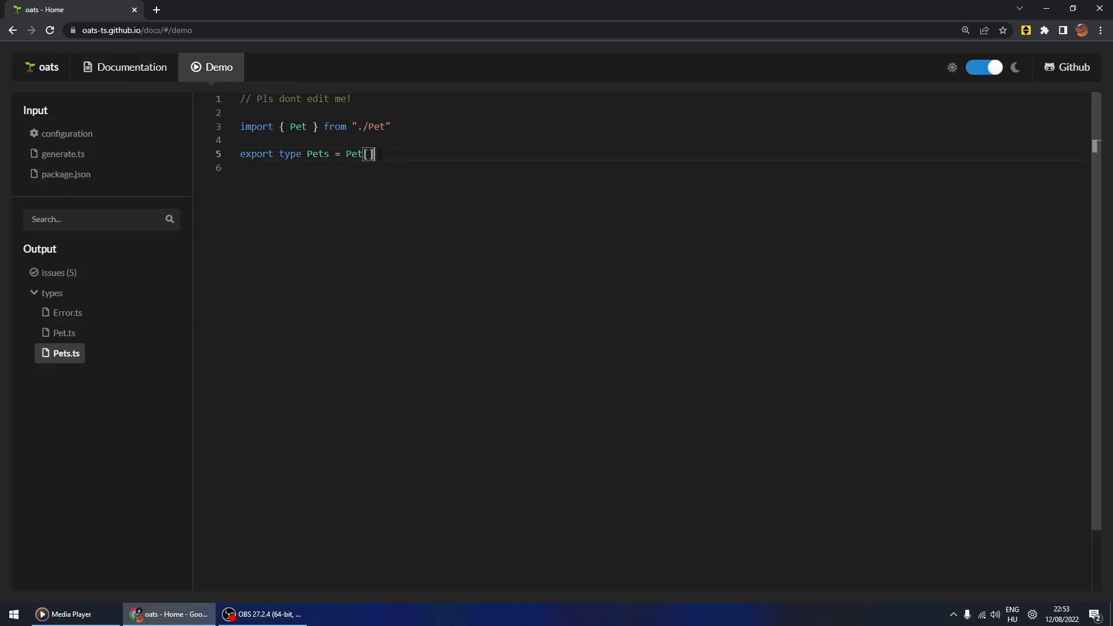
{"action": "left_click", "coordinate": [378, 248]}
{"action": "left_click_drag", "start_coordinate": [352, 99], "coordinate": [227, 101]}
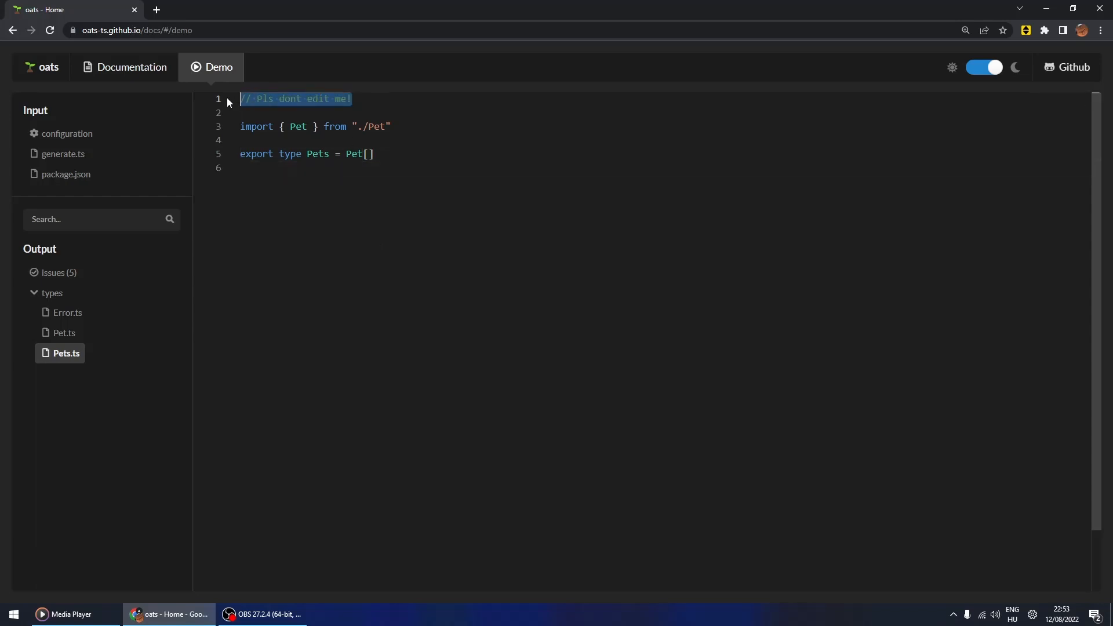
{"action": "left_click", "coordinate": [323, 243]}
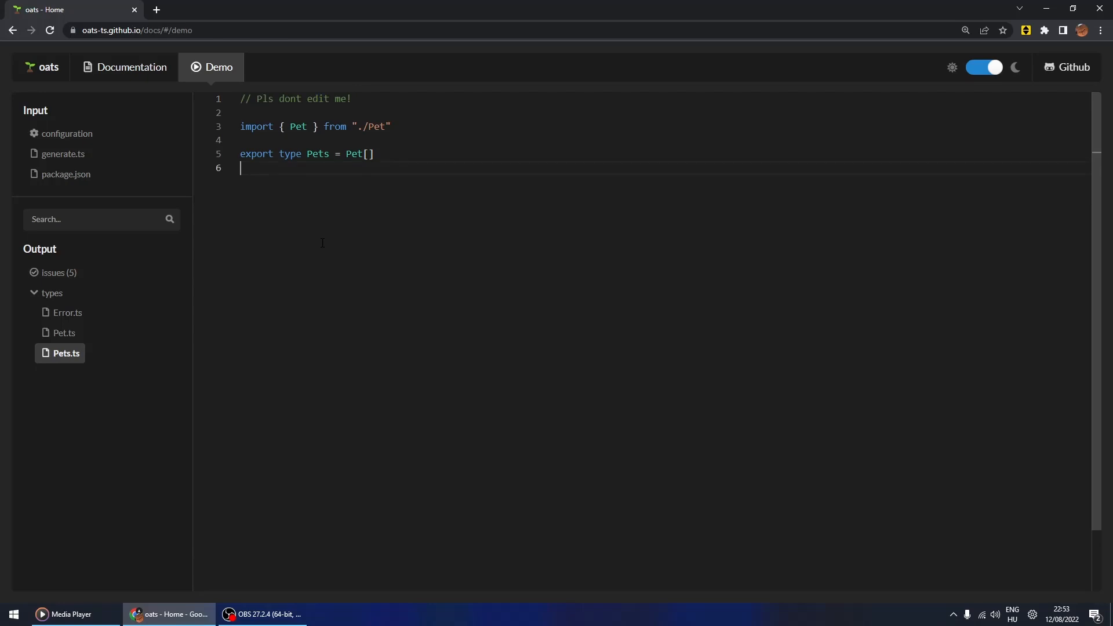
Review the validation issues list for the pet store document, including the paths and messages
{"action": "left_click", "coordinate": [67, 276]}
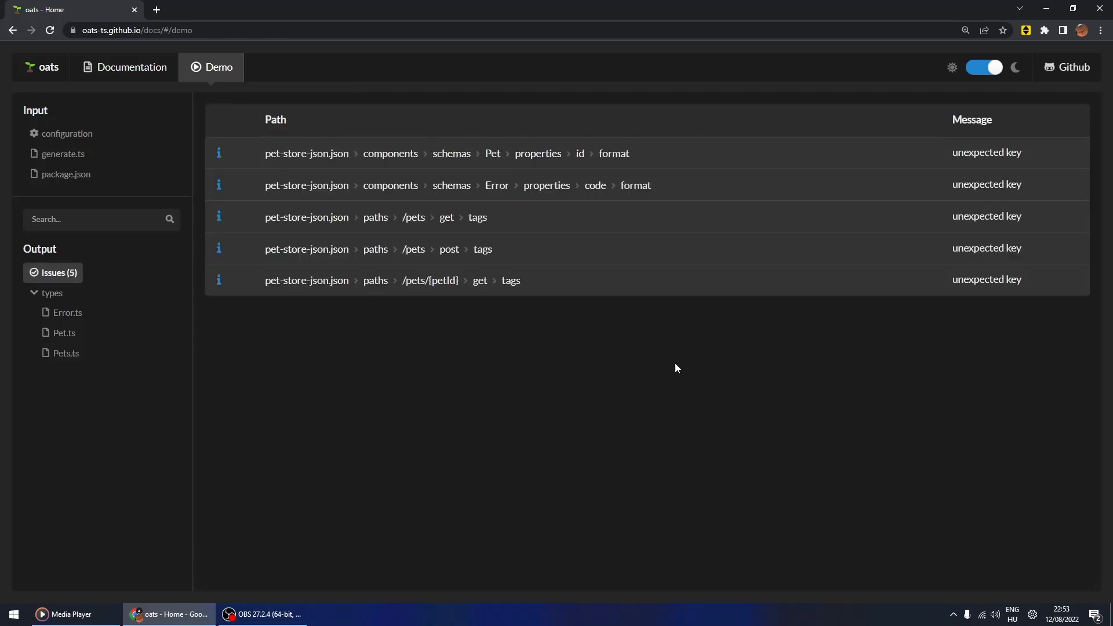
{"action": "left_click_drag", "start_coordinate": [952, 153], "coordinate": [1021, 154]}
{"action": "left_click", "coordinate": [728, 325]}
Inspect the updated generate.ts script, highlighting the pet store document URI in the reader section
{"action": "left_click", "coordinate": [76, 157]}
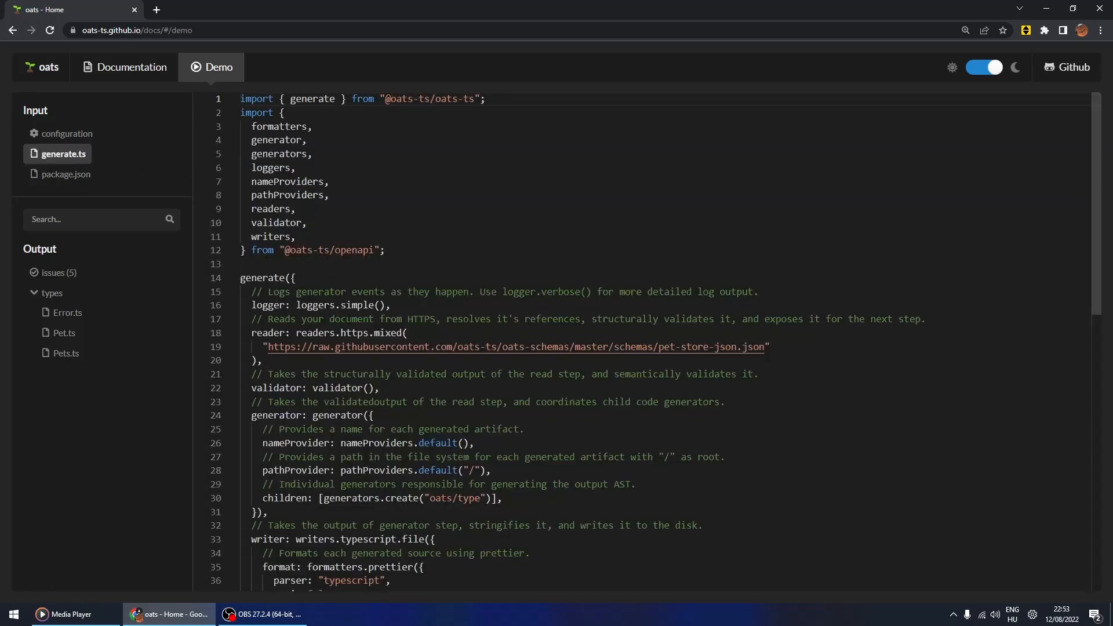
{"action": "scroll", "coordinate": [522, 347], "scroll_direction": "down", "scroll_amount": 1}
{"action": "left_click_drag", "start_coordinate": [263, 310], "coordinate": [770, 311]}
Check the devDependencies section of the updated package.json
{"action": "left_click", "coordinate": [58, 174]}
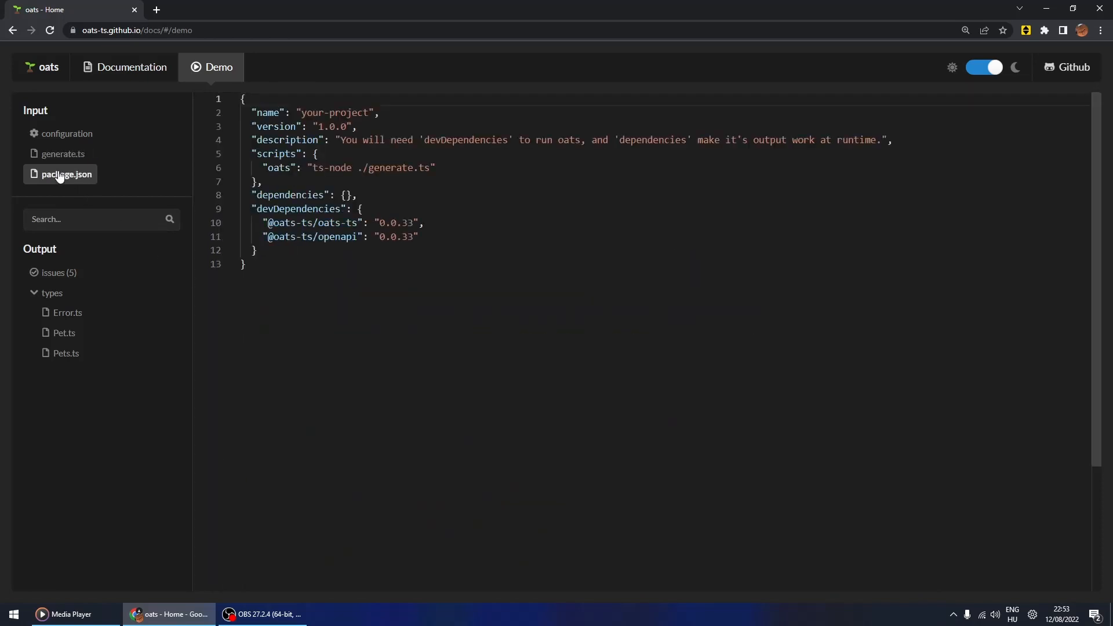
{"action": "left_click_drag", "start_coordinate": [250, 209], "coordinate": [262, 246]}
{"action": "left_click", "coordinate": [264, 269]}
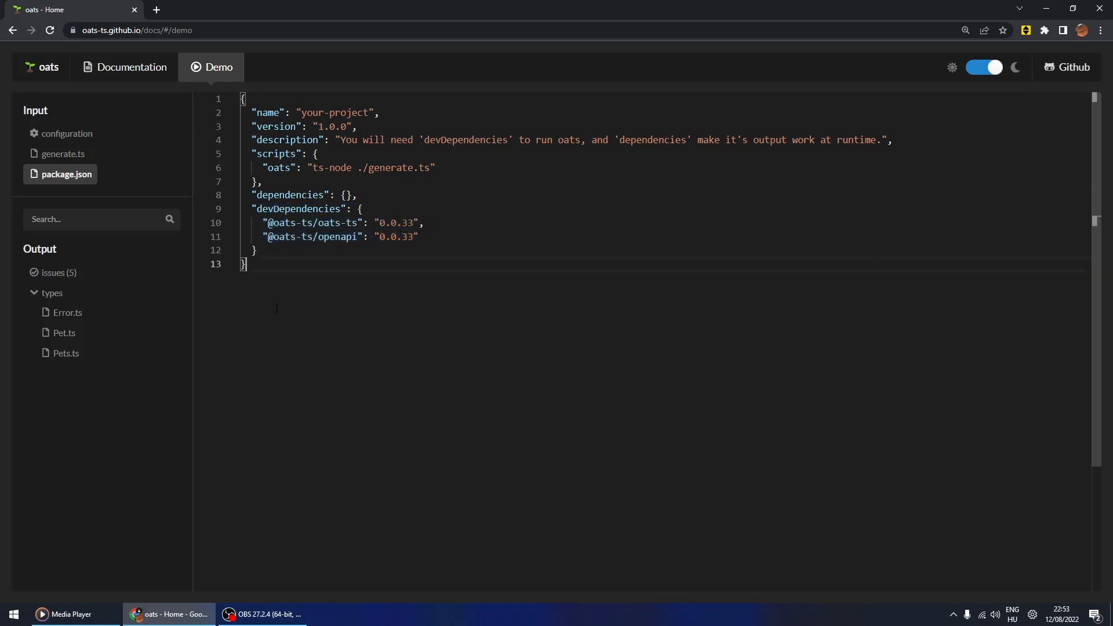